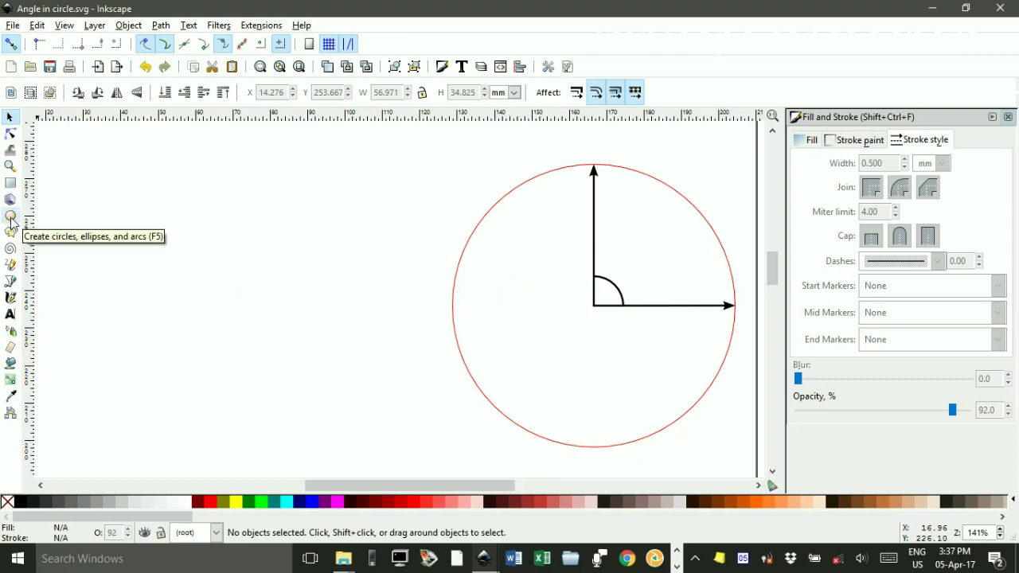
Draw a 75.934 mm unfilled red circle left of the template and nudge it slightly right and down
{"action": "left_click", "coordinate": [11, 217]}
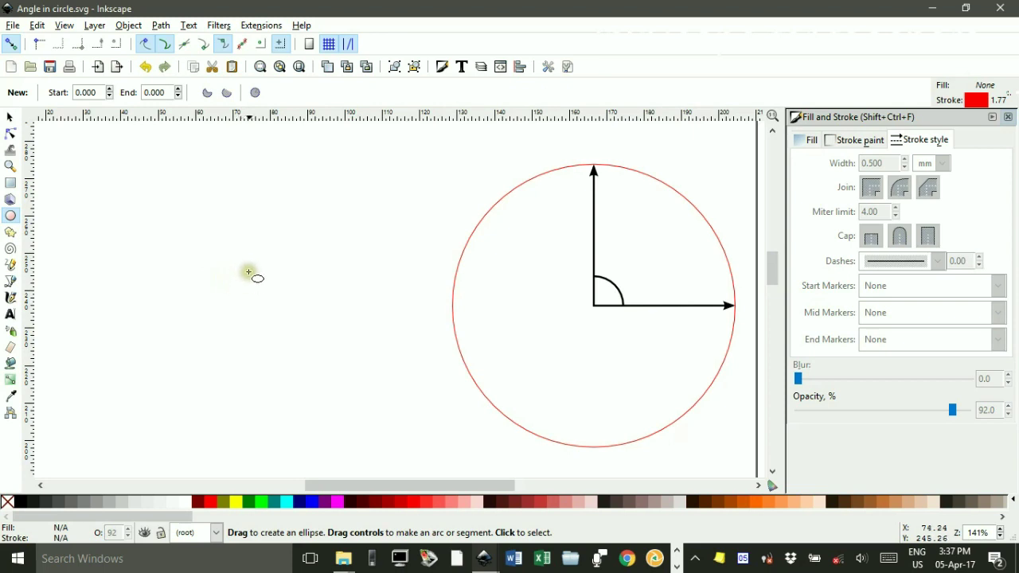
{"action": "left_click_drag", "start_coordinate": [230, 272], "coordinate": [402, 414]}
{"action": "left_click", "coordinate": [11, 119]}
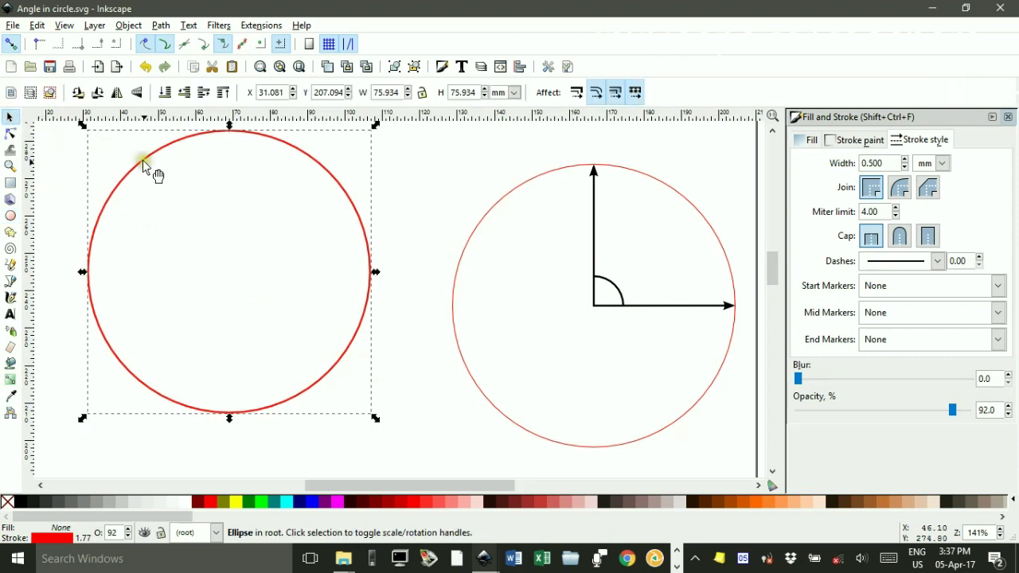
{"action": "left_click_drag", "start_coordinate": [144, 161], "coordinate": [155, 190]}
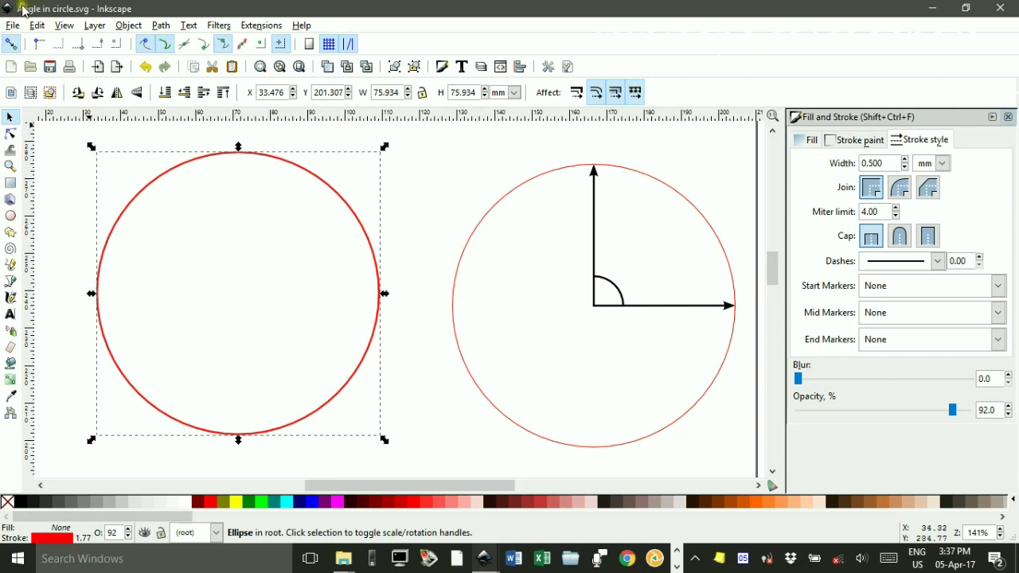
Enable rotation-centre snapping and draw a 3-node path from the circle's centre to its right edge and top
{"action": "left_click", "coordinate": [281, 46]}
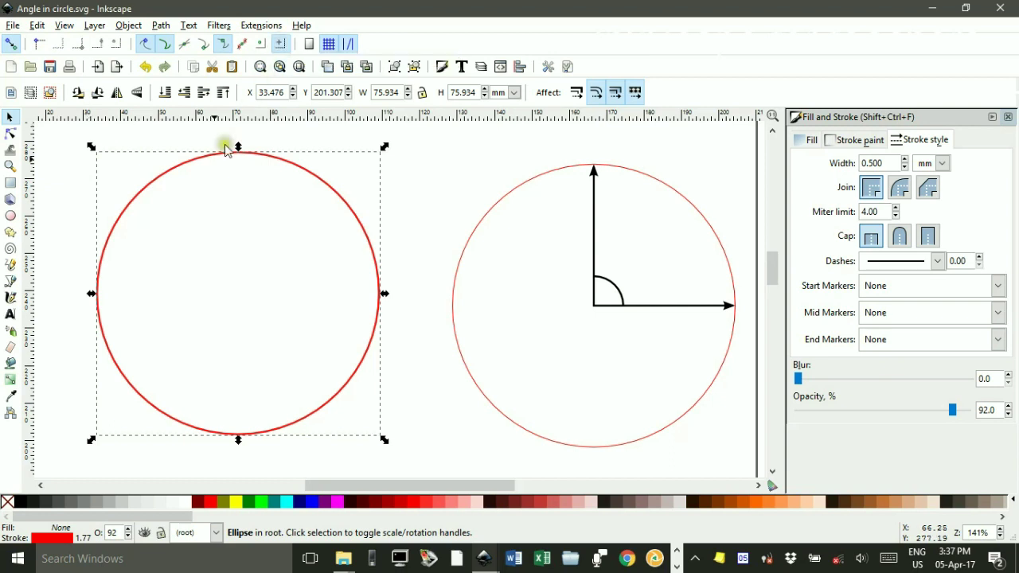
{"action": "left_click", "coordinate": [11, 282]}
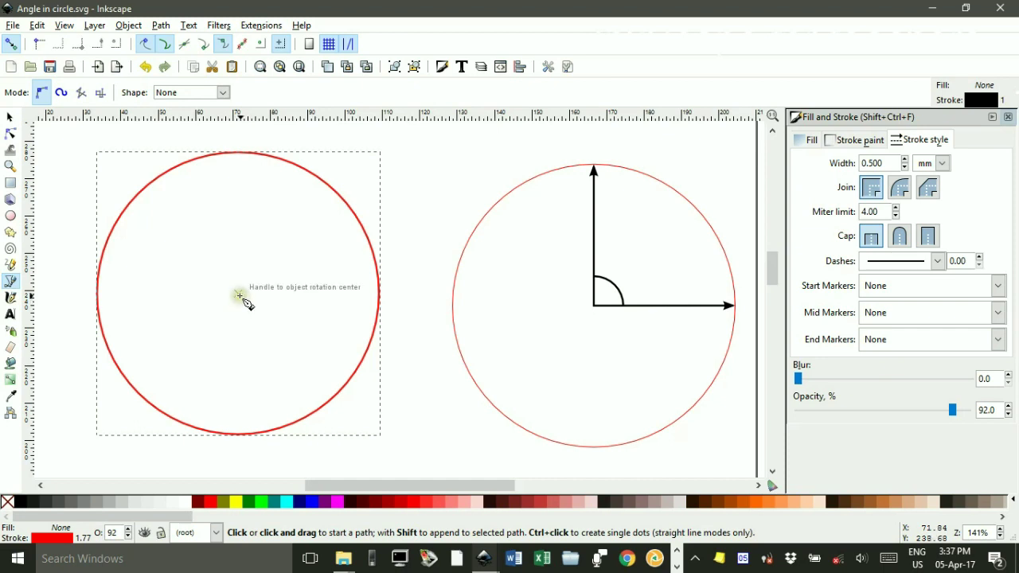
{"action": "left_click", "coordinate": [238, 296]}
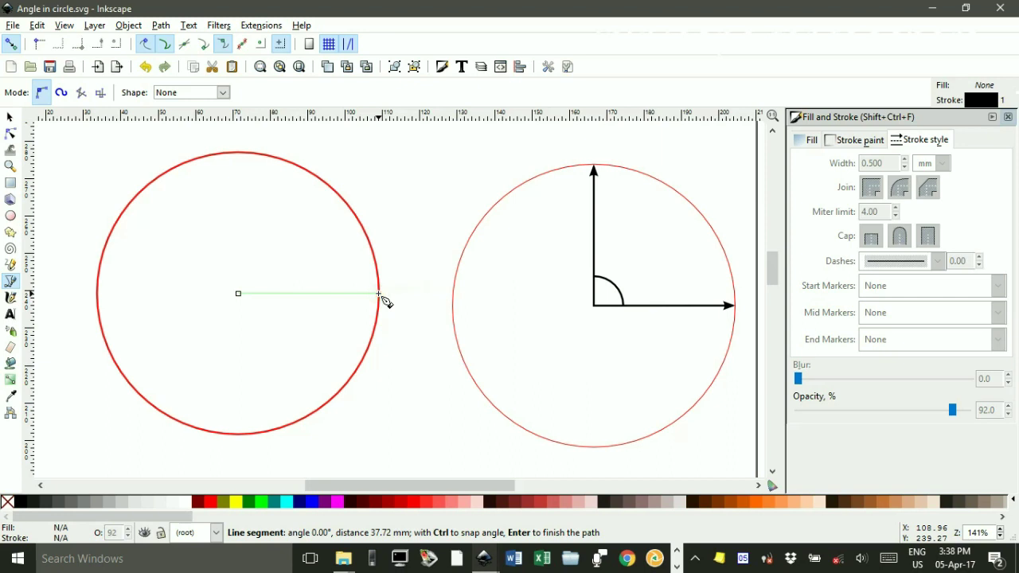
{"action": "double_click", "coordinate": [379, 294]}
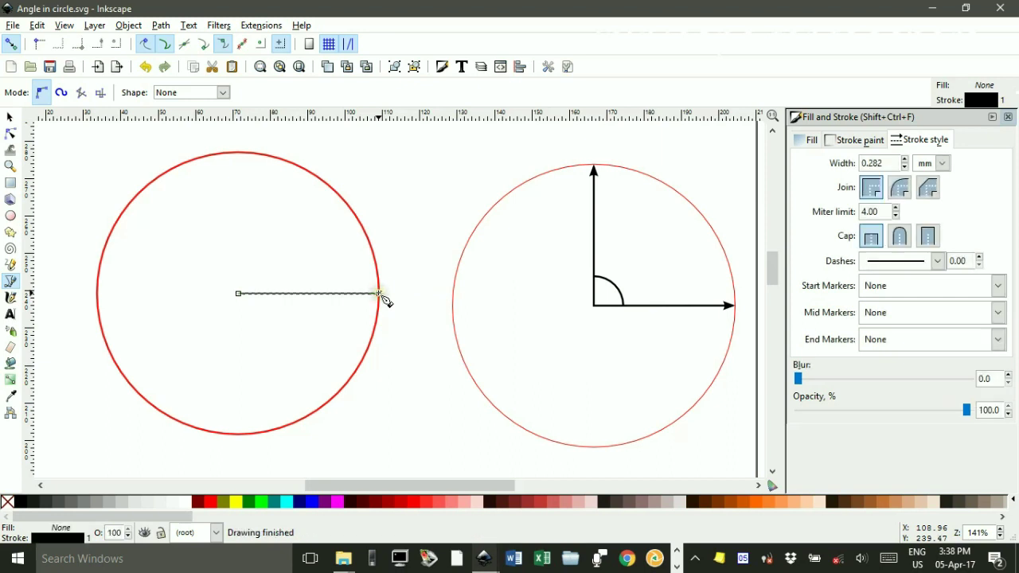
{"action": "left_click", "coordinate": [239, 295]}
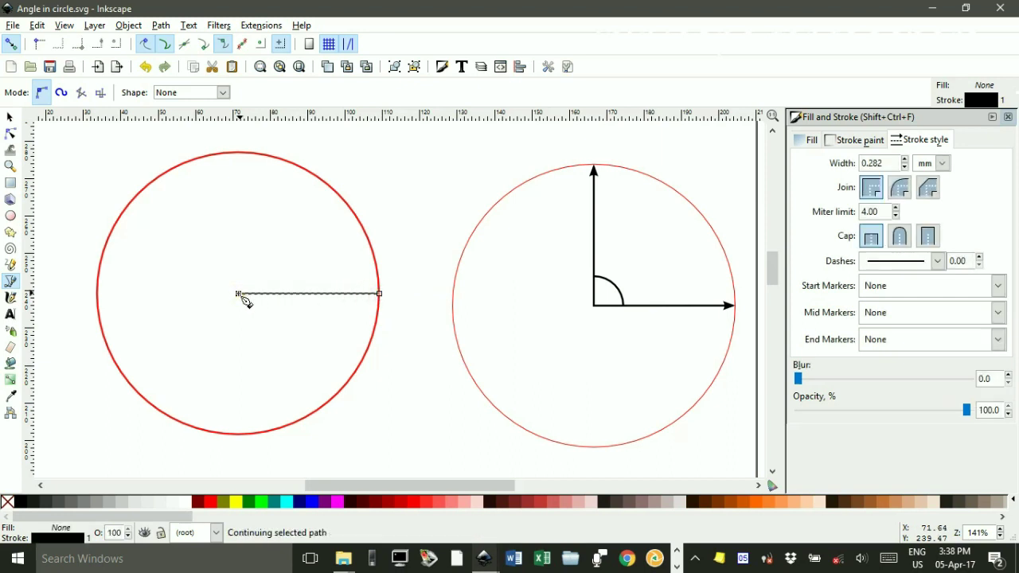
{"action": "double_click", "coordinate": [239, 152]}
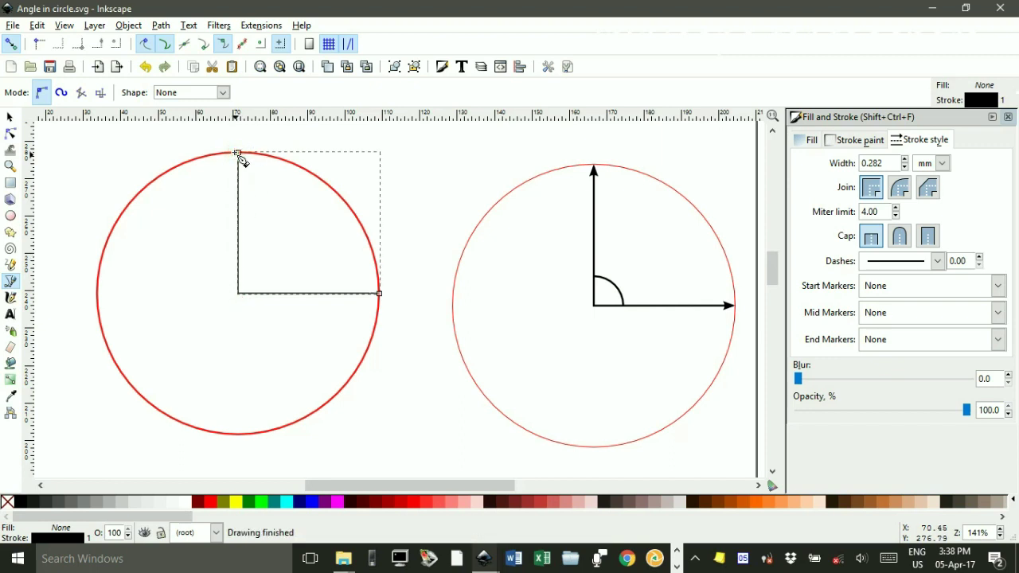
{"action": "left_click", "coordinate": [9, 117]}
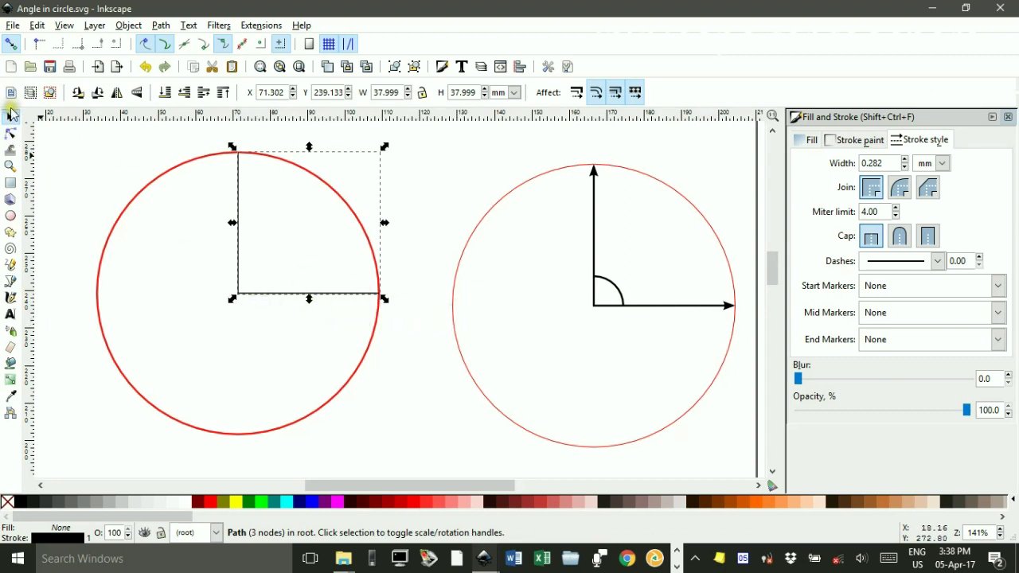
Give the right-angle path an Arrow1Mstart start marker and an Arrow1Mend end marker
{"action": "left_click", "coordinate": [389, 346]}
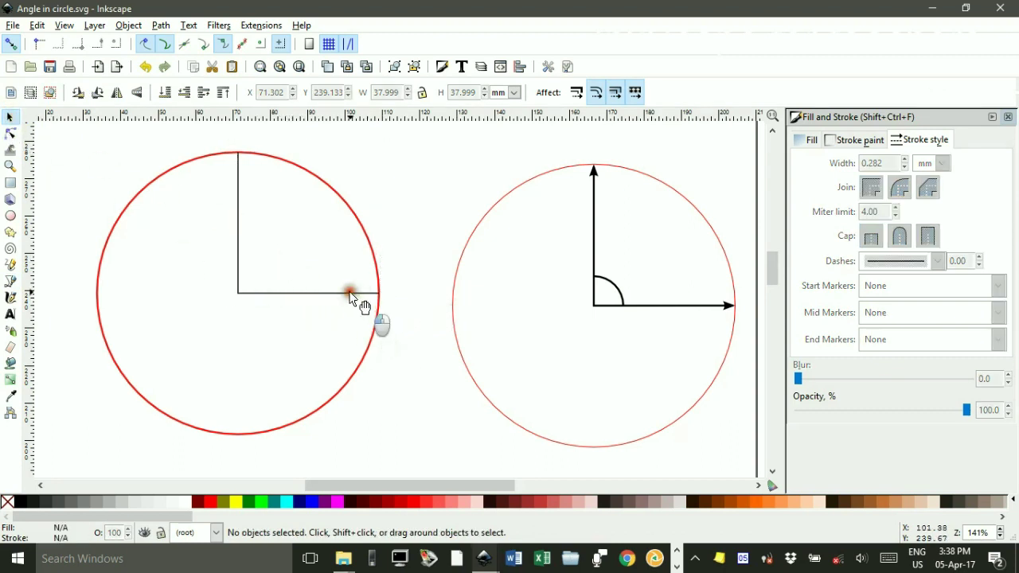
{"action": "left_click", "coordinate": [350, 294]}
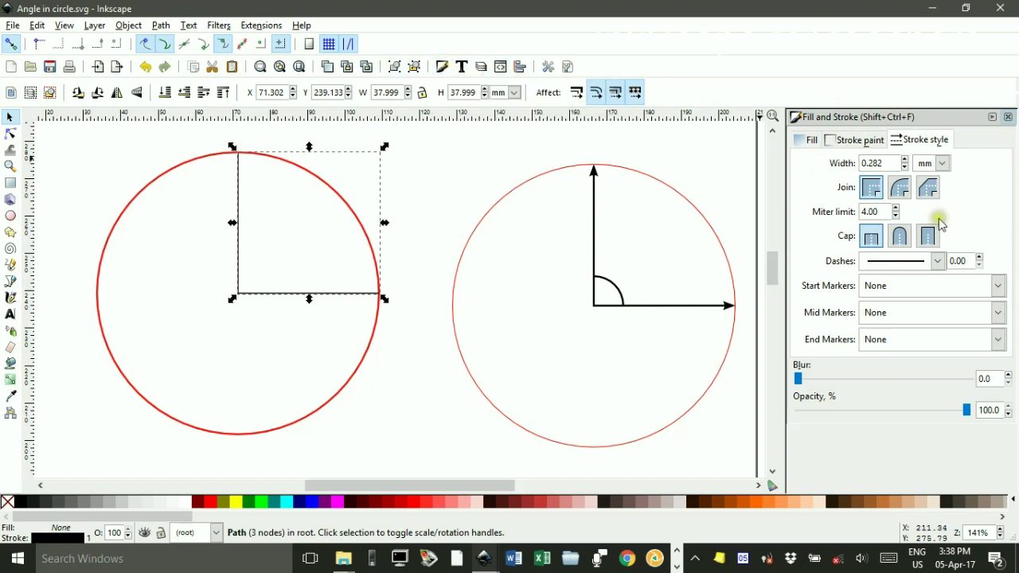
{"action": "left_click", "coordinate": [997, 286]}
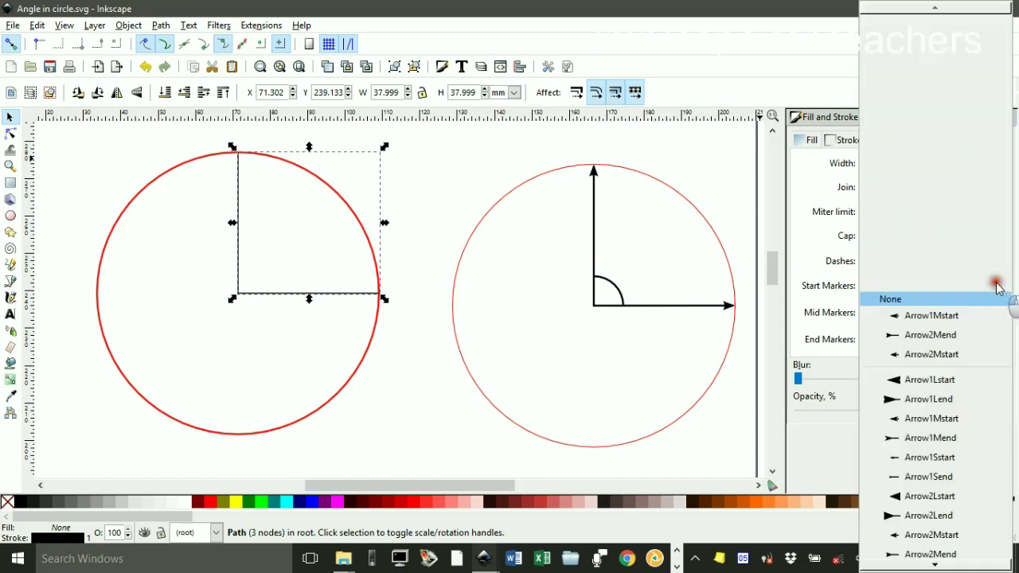
{"action": "left_click", "coordinate": [956, 419]}
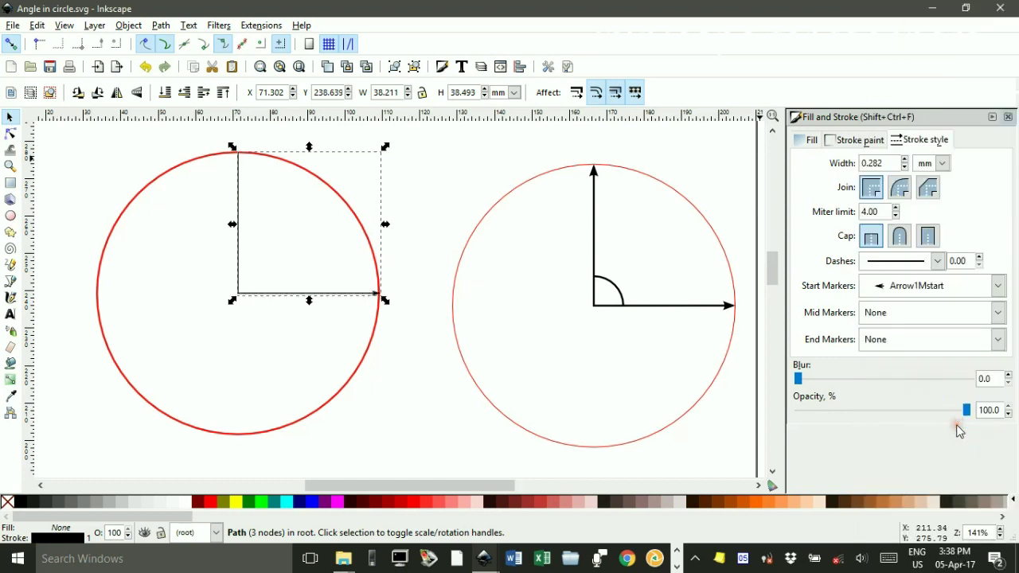
{"action": "left_click", "coordinate": [998, 340]}
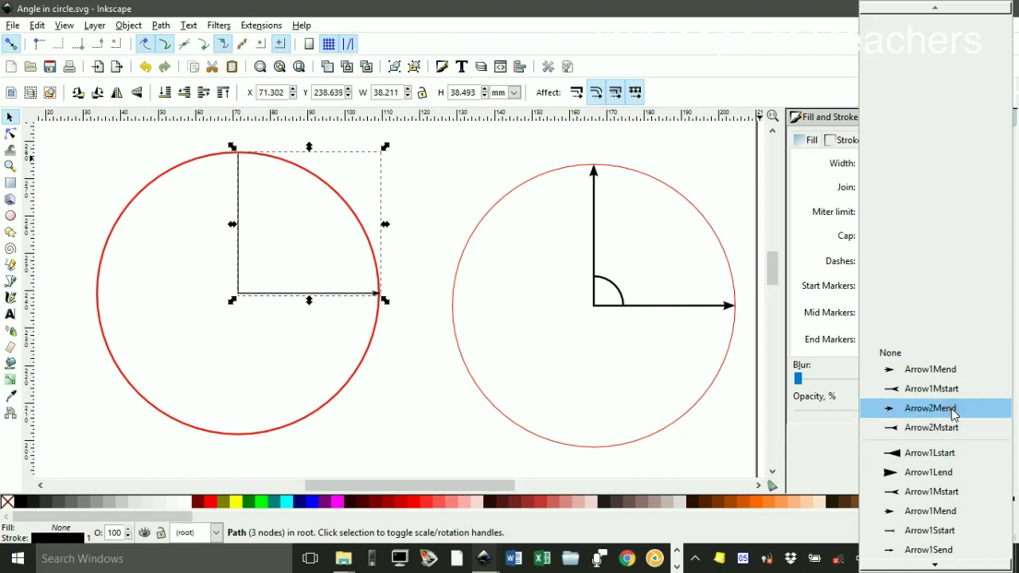
{"action": "left_click", "coordinate": [932, 369]}
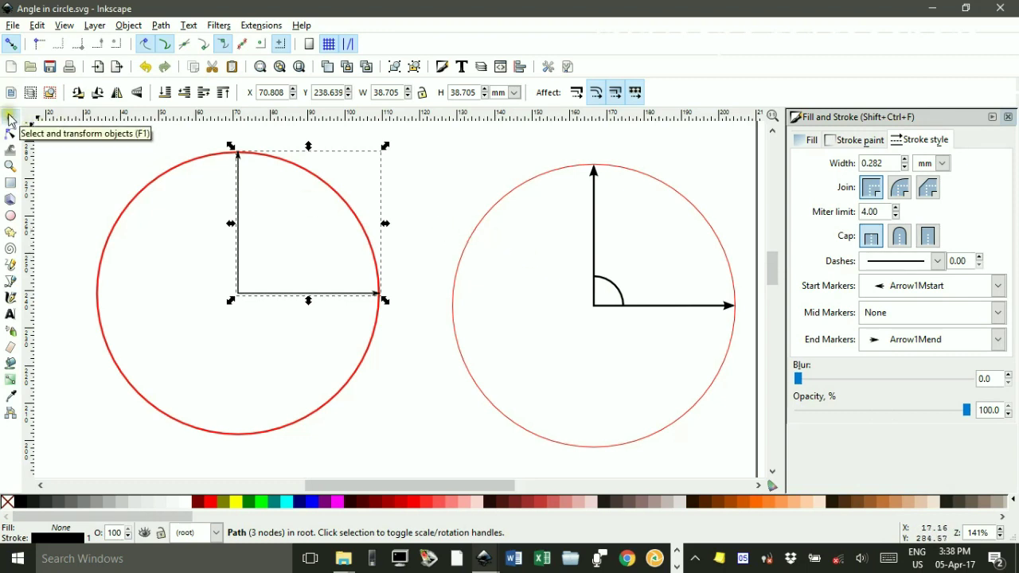
Set the arrow path's stroke width to 0.5 mm
{"action": "left_click", "coordinate": [930, 139]}
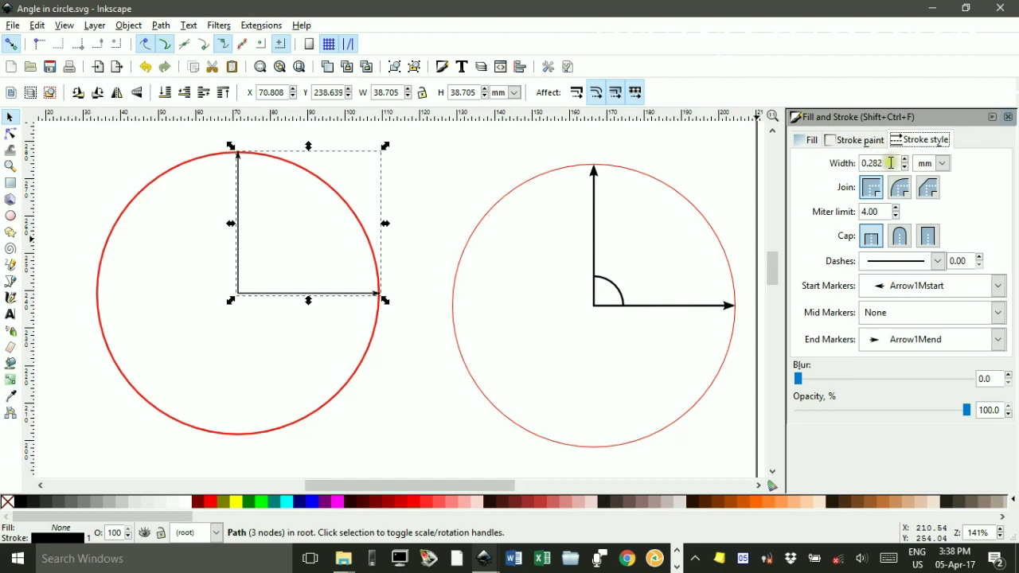
{"action": "left_click_drag", "start_coordinate": [885, 159], "coordinate": [827, 157]}
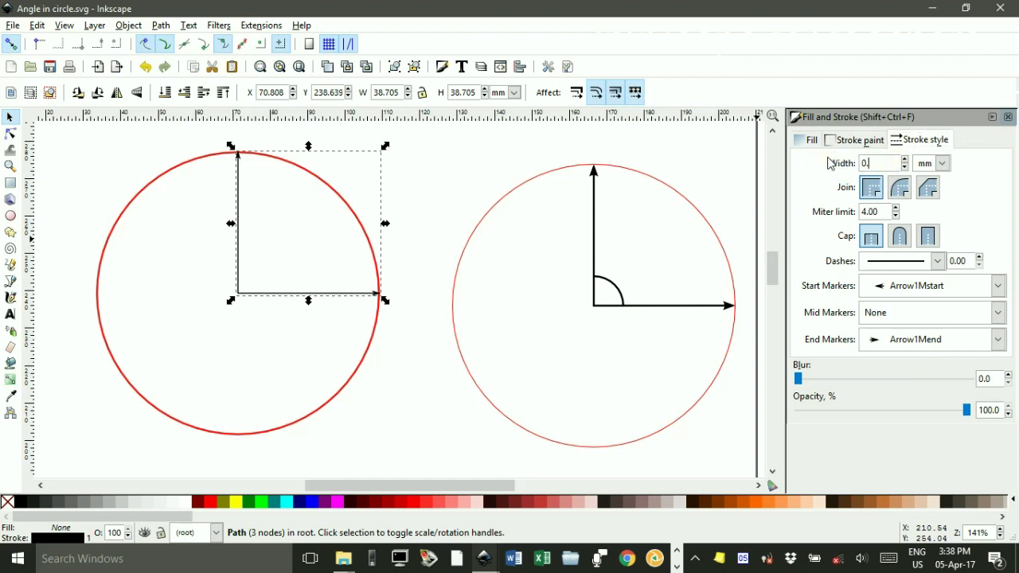
{"action": "key", "text": "Return"}
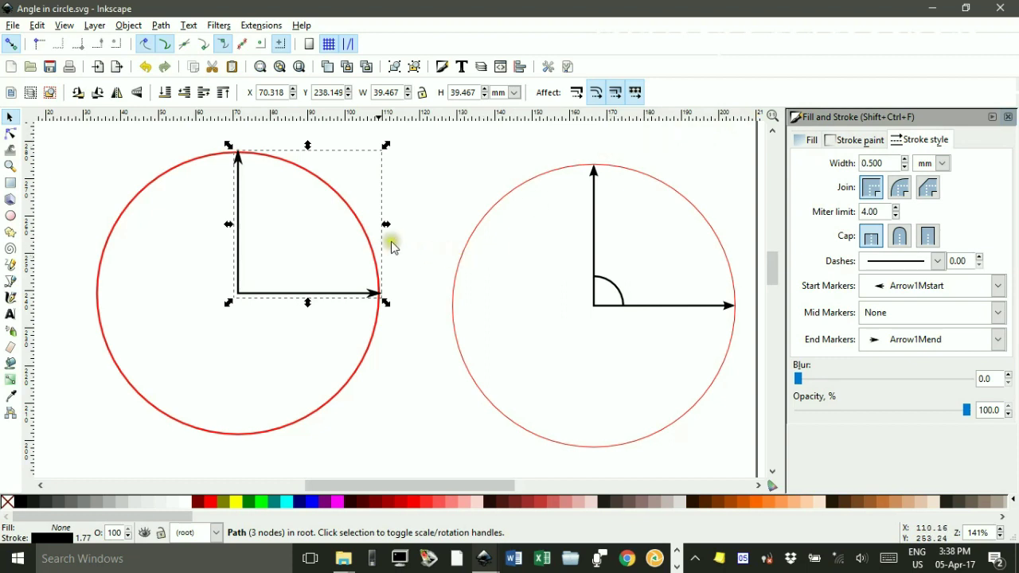
Drag the right arrow tip node back onto the red circle's outline
{"action": "scroll", "coordinate": [405, 313], "scroll_direction": "down", "scroll_amount": 1}
{"action": "left_click", "coordinate": [394, 299]}
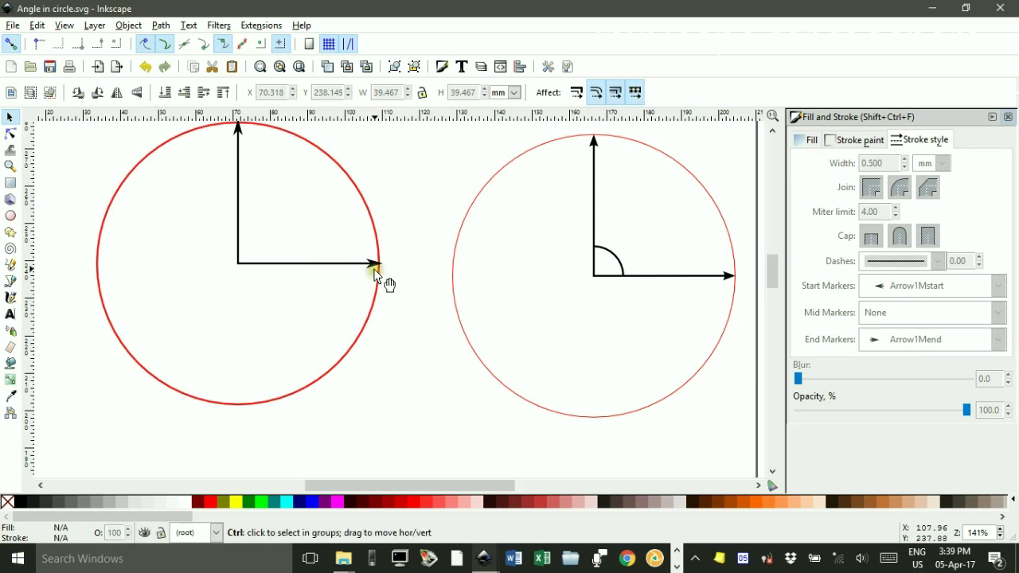
{"action": "scroll", "coordinate": [380, 267], "scroll_direction": "up", "scroll_amount": 1, "text": "ctrl"}
{"action": "scroll", "coordinate": [378, 261], "scroll_direction": "up", "scroll_amount": 6, "text": "ctrl"}
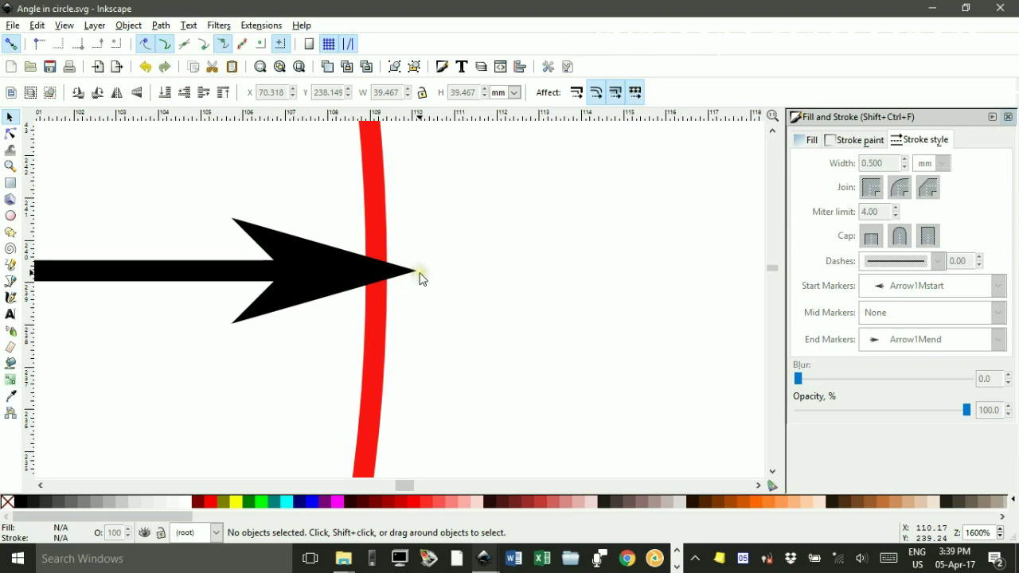
{"action": "left_click", "coordinate": [317, 272]}
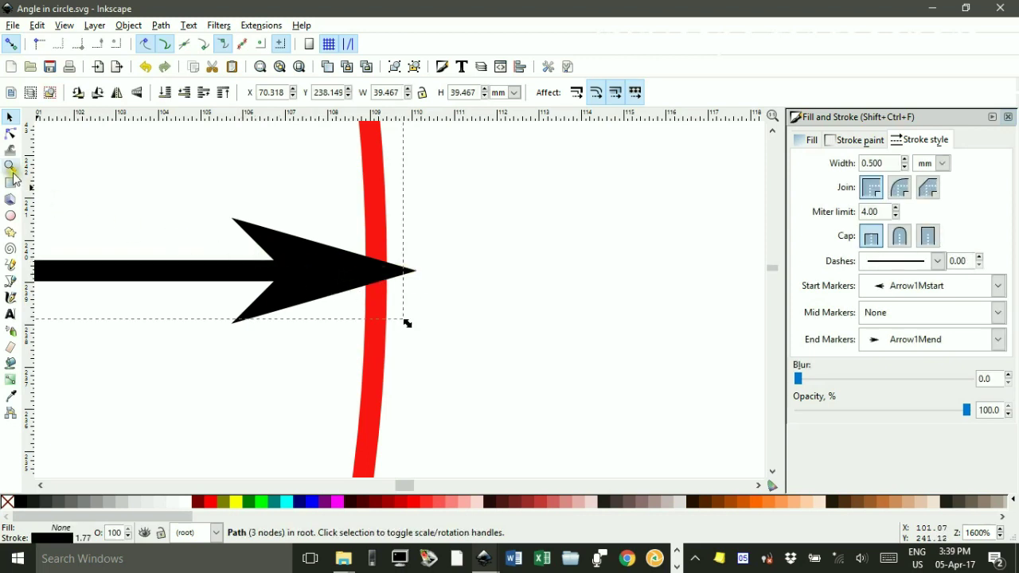
{"action": "left_click", "coordinate": [9, 135]}
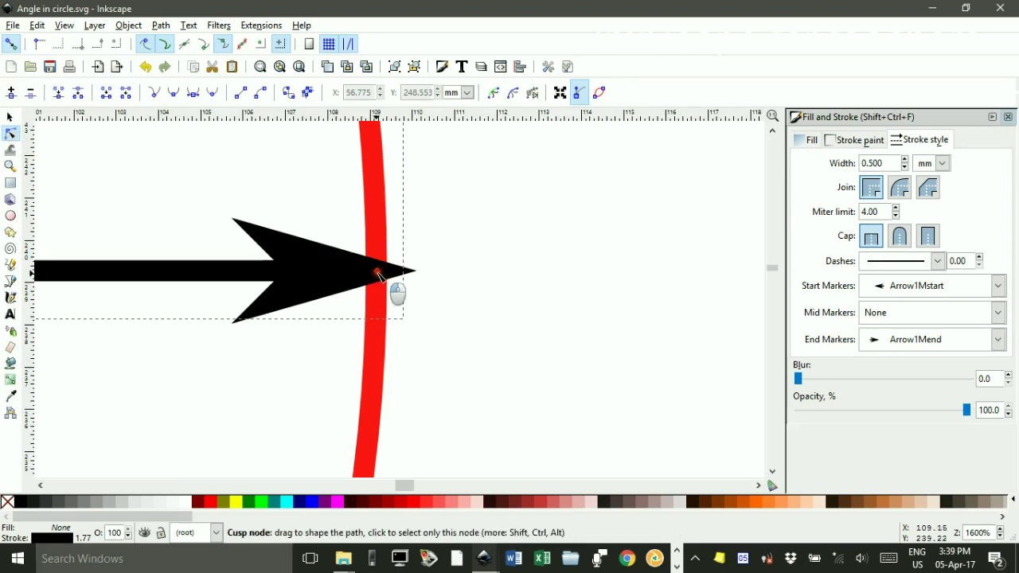
{"action": "left_click_drag", "start_coordinate": [379, 274], "coordinate": [341, 271]}
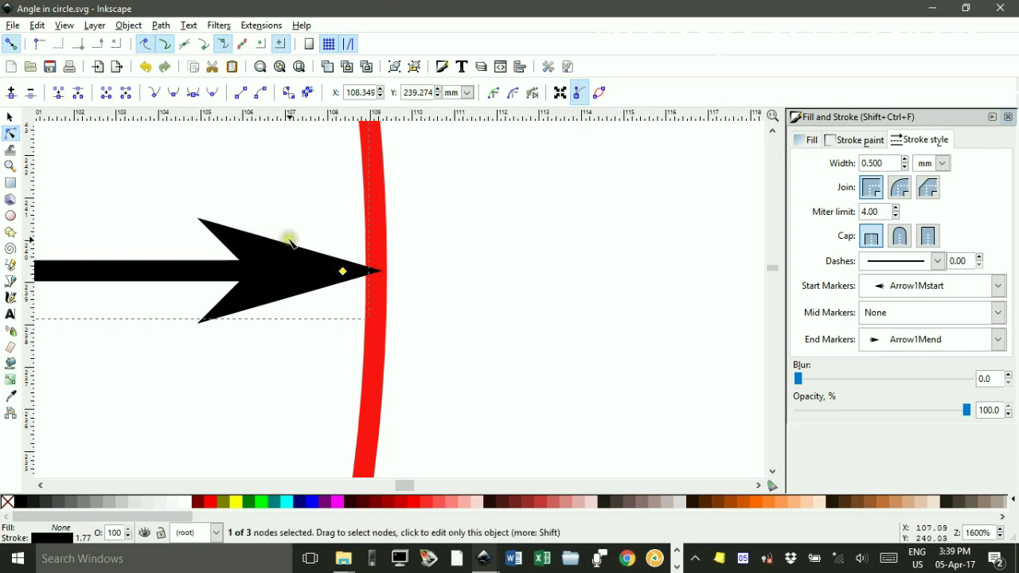
Lower the whole arrow path 0.80 mm so the top tip meets the circle
{"action": "scroll", "coordinate": [450, 279], "scroll_direction": "down", "scroll_amount": 7}
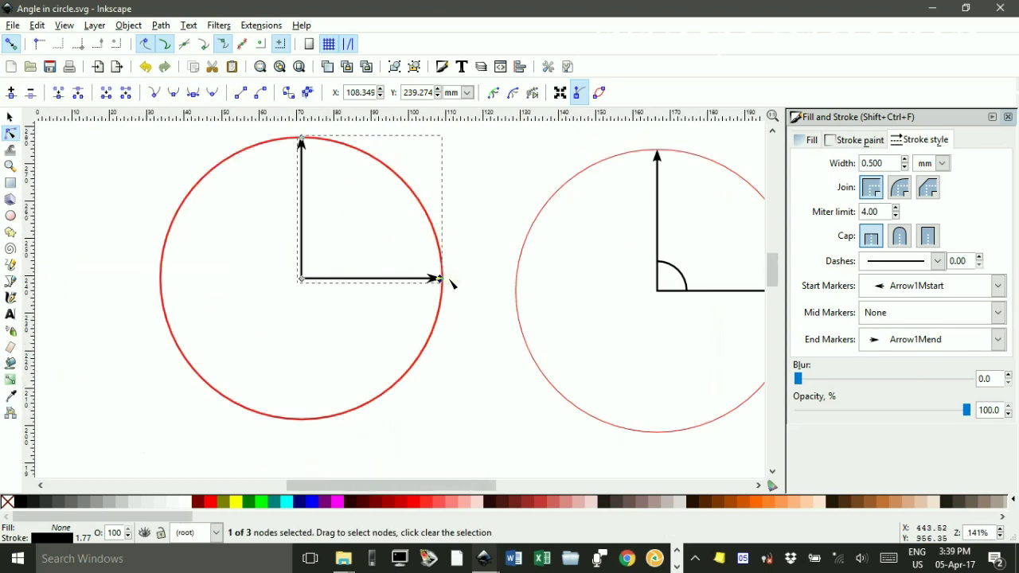
{"action": "scroll", "coordinate": [374, 239], "scroll_direction": "up", "scroll_amount": 3}
{"action": "scroll", "coordinate": [374, 239], "scroll_direction": "left", "scroll_amount": 2}
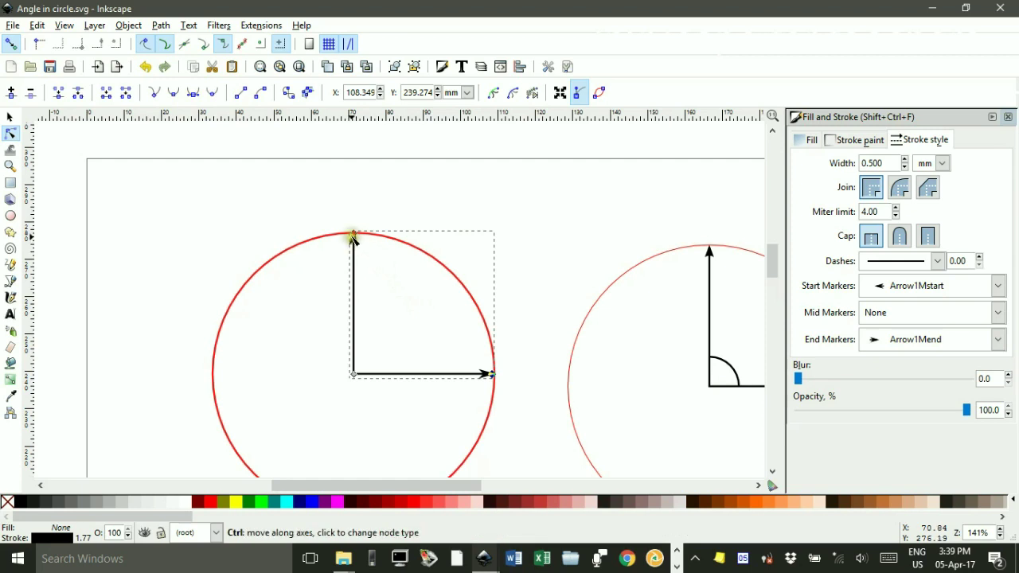
{"action": "key", "text": "ctrl+a"}
{"action": "scroll", "coordinate": [352, 238], "scroll_direction": "up", "scroll_amount": 8}
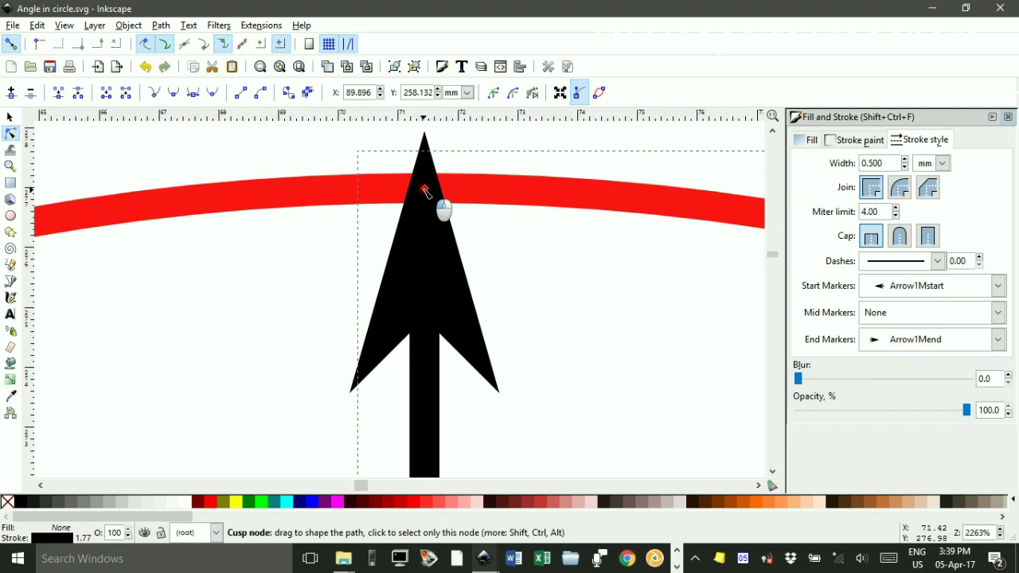
{"action": "left_click_drag", "start_coordinate": [426, 193], "coordinate": [423, 241]}
{"action": "left_click", "coordinate": [275, 164]}
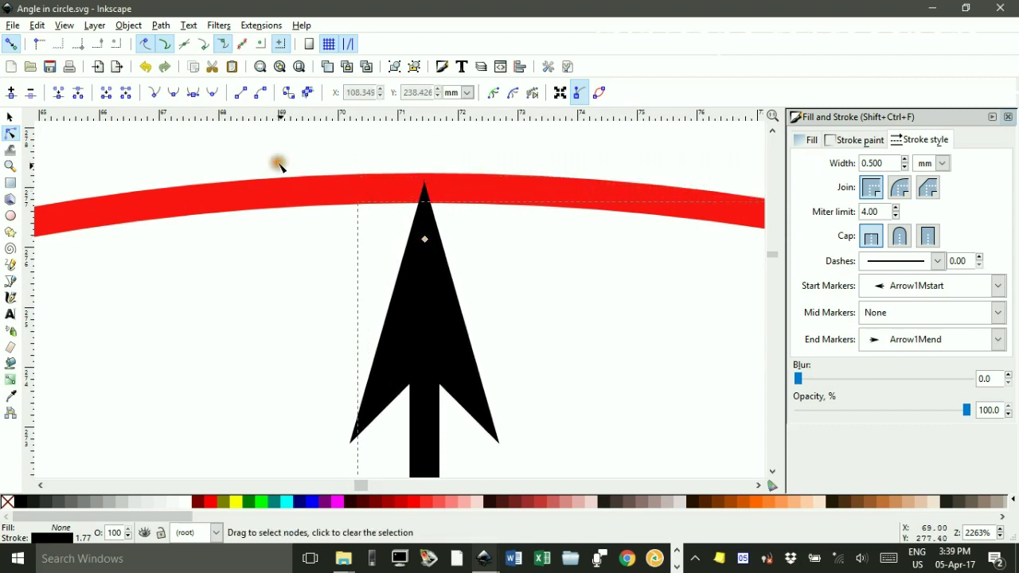
{"action": "left_click", "coordinate": [10, 118]}
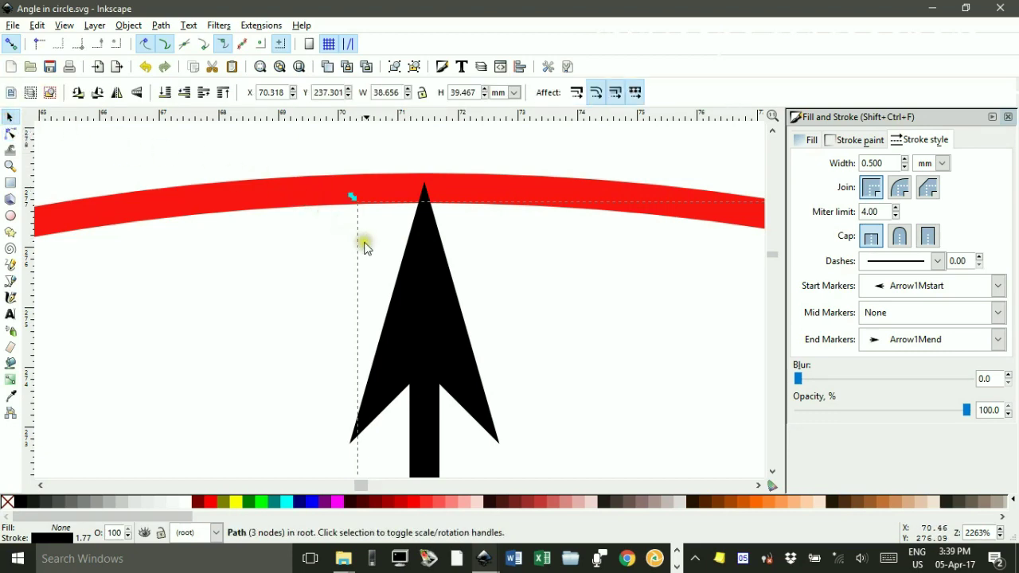
{"action": "scroll", "coordinate": [360, 245], "scroll_direction": "down", "scroll_amount": 8}
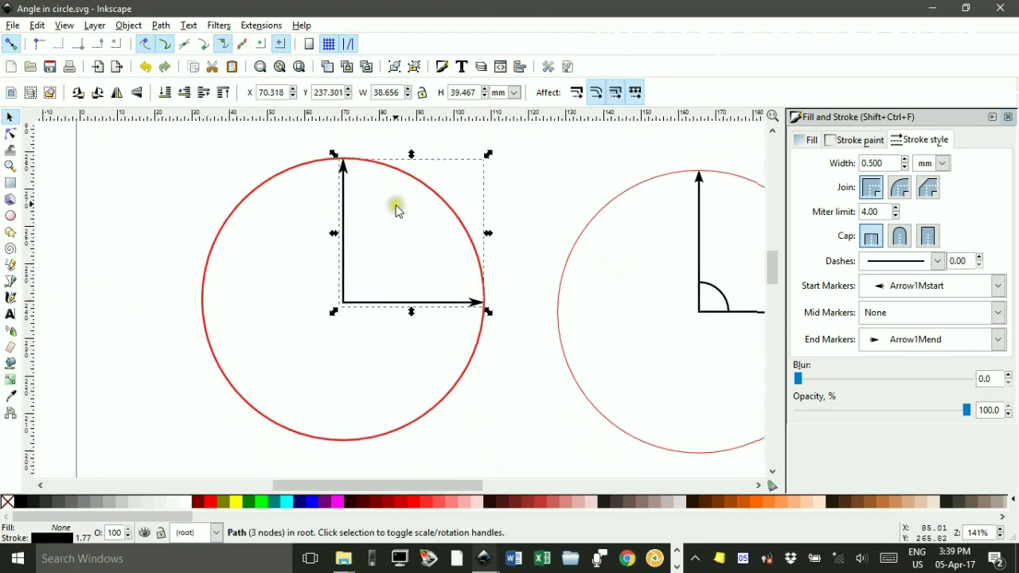
{"action": "left_click_drag", "start_coordinate": [397, 208], "coordinate": [342, 212]}
{"action": "left_click", "coordinate": [489, 200]}
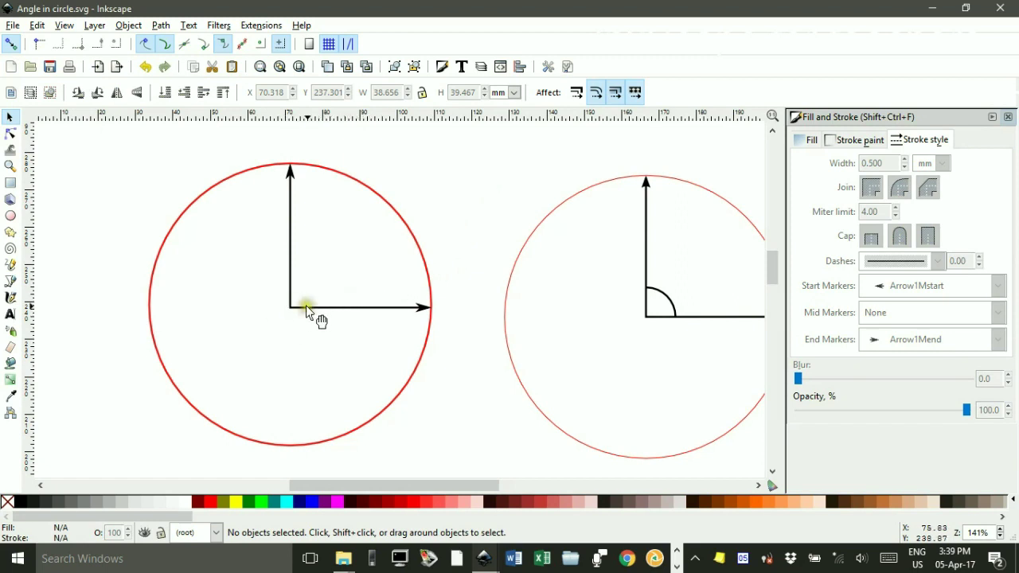
Snap the arrow pair's corner onto the red circle's centre and check the corner node
{"action": "mouse_move", "coordinate": [310, 308]}
{"action": "left_mouse_down"}
{"action": "mouse_move", "coordinate": [318, 320]}
{"action": "mouse_move", "coordinate": [295, 312]}
{"action": "mouse_move", "coordinate": [314, 328]}
{"action": "mouse_move", "coordinate": [301, 320]}
{"action": "left_mouse_up"}
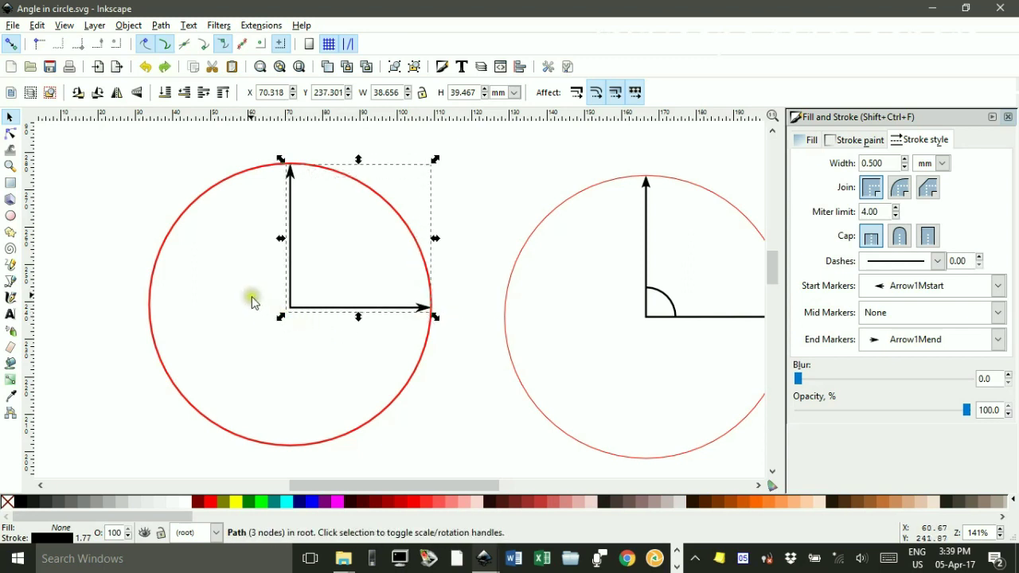
{"action": "left_click", "coordinate": [249, 299]}
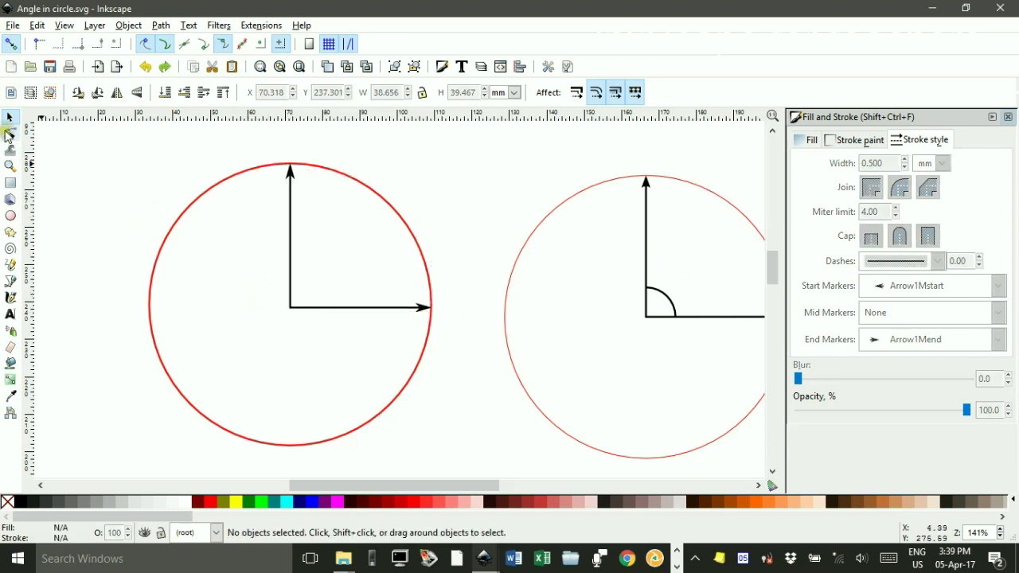
{"action": "left_click", "coordinate": [292, 212]}
{"action": "left_click", "coordinate": [10, 134]}
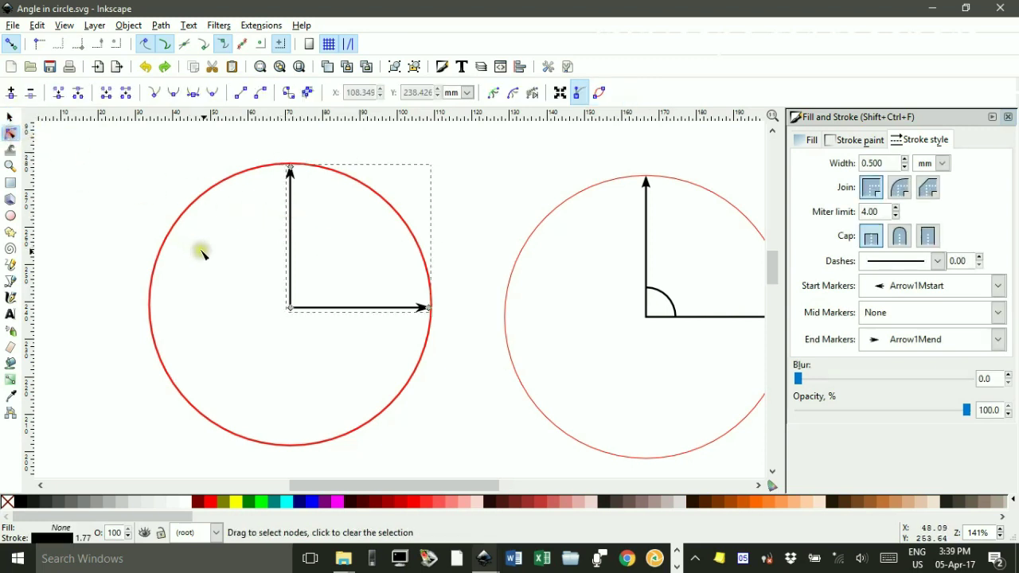
{"action": "left_click_drag", "start_coordinate": [270, 289], "coordinate": [322, 338]}
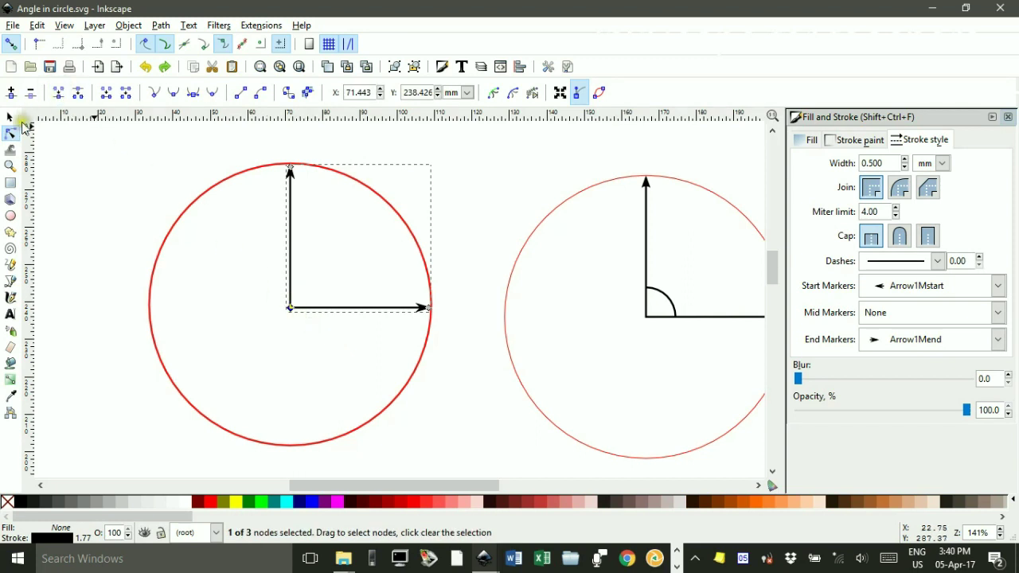
{"action": "left_click", "coordinate": [11, 118]}
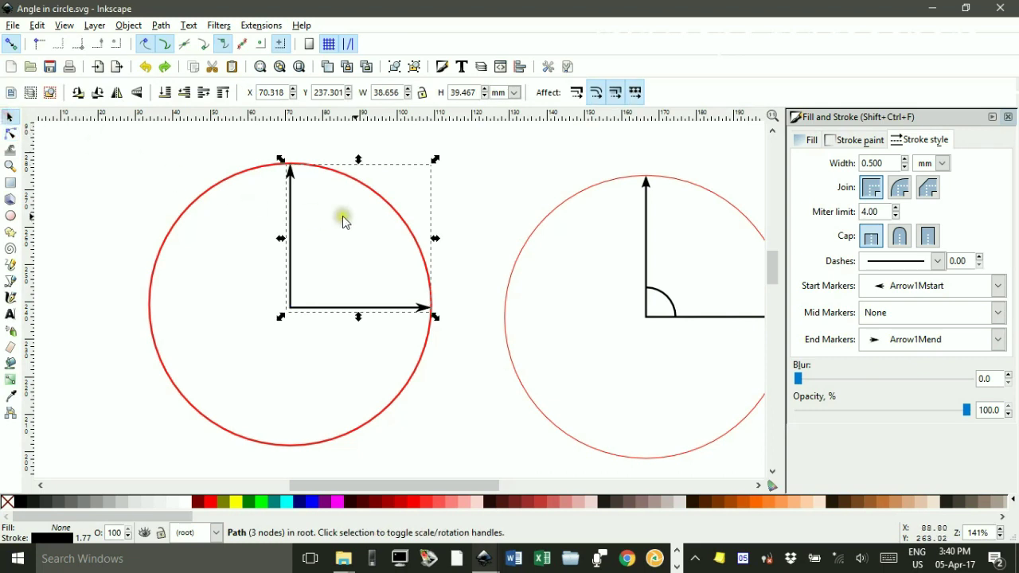
{"action": "left_click", "coordinate": [477, 204]}
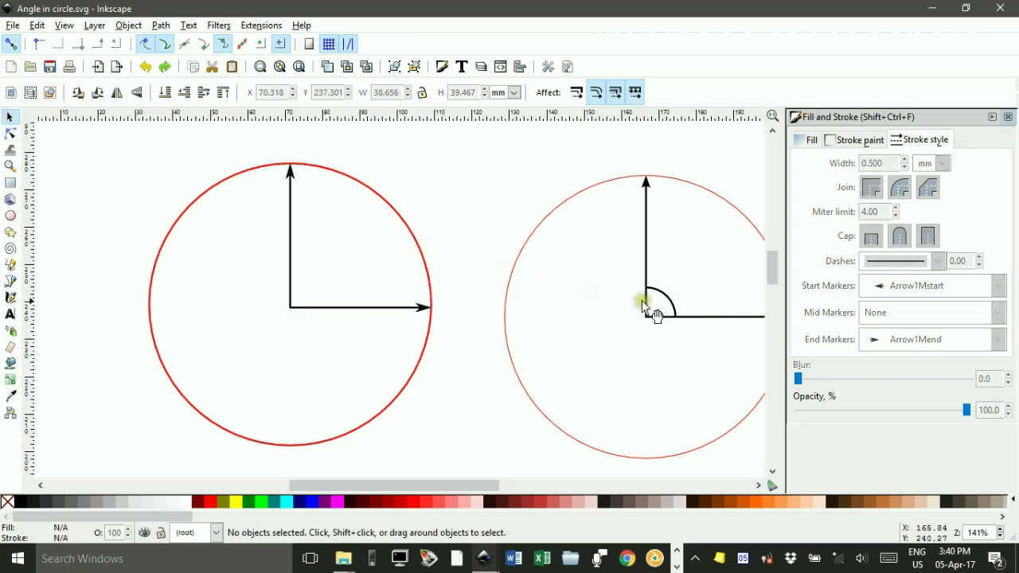
{"action": "left_click", "coordinate": [11, 216]}
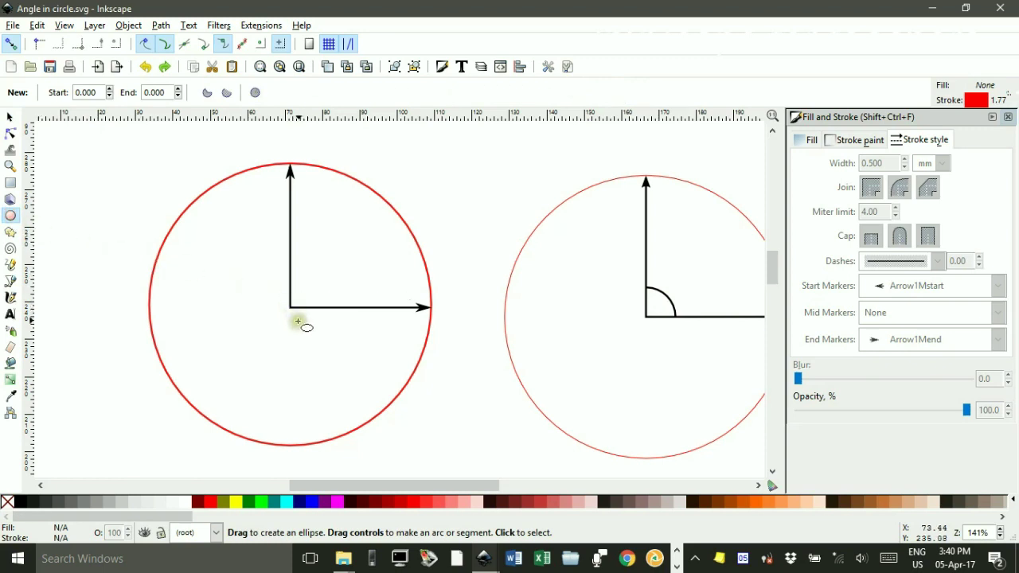
Draw a small circle centred on the arrows' corner at the big circle's centre
{"action": "scroll", "coordinate": [297, 316], "scroll_direction": "up", "scroll_amount": 4}
{"action": "left_click_drag", "start_coordinate": [292, 382], "coordinate": [310, 167]}
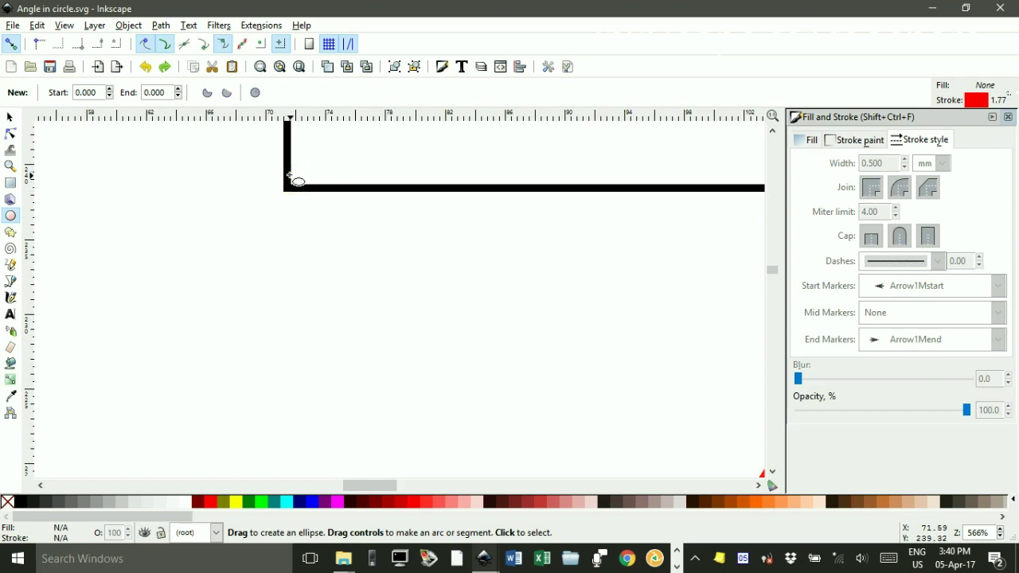
{"action": "scroll", "coordinate": [289, 176], "scroll_direction": "up", "scroll_amount": 10}
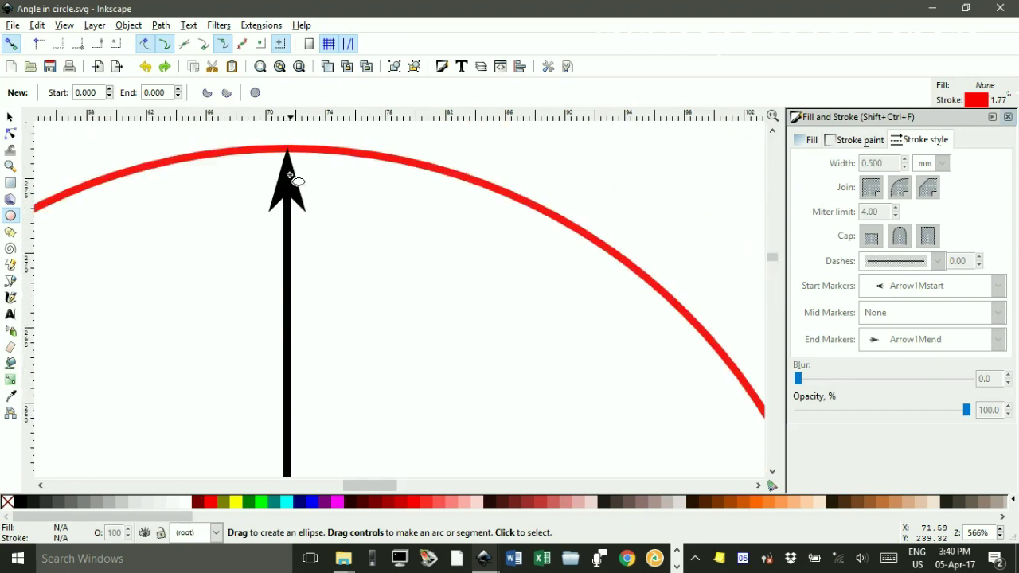
{"action": "scroll", "coordinate": [290, 175], "scroll_direction": "down", "scroll_amount": 10}
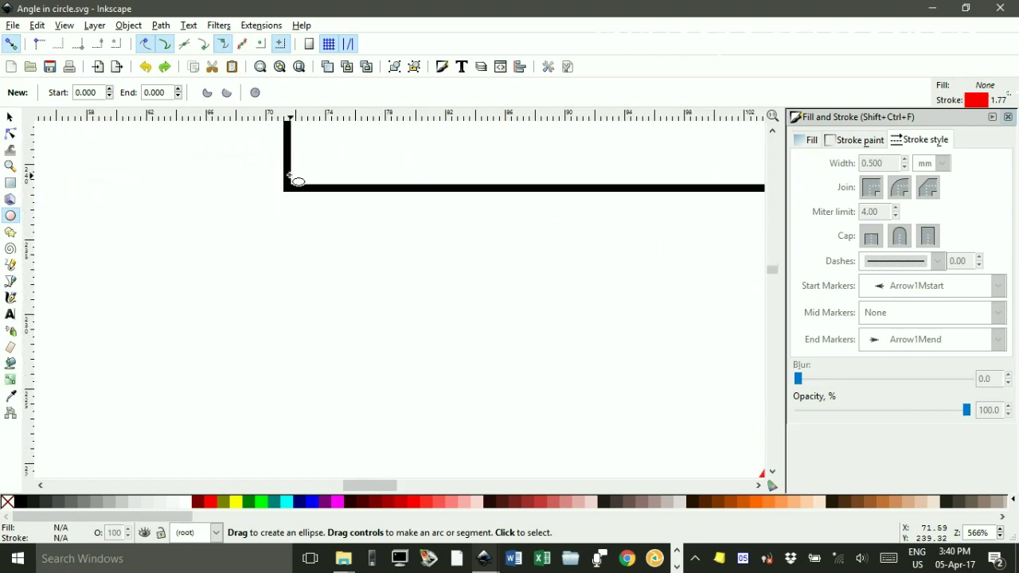
{"action": "scroll", "coordinate": [289, 175], "scroll_direction": "up", "scroll_amount": 3}
{"action": "scroll", "coordinate": [290, 175], "scroll_direction": "down", "scroll_amount": 5}
{"action": "left_click_drag", "start_coordinate": [286, 192], "coordinate": [395, 275]}
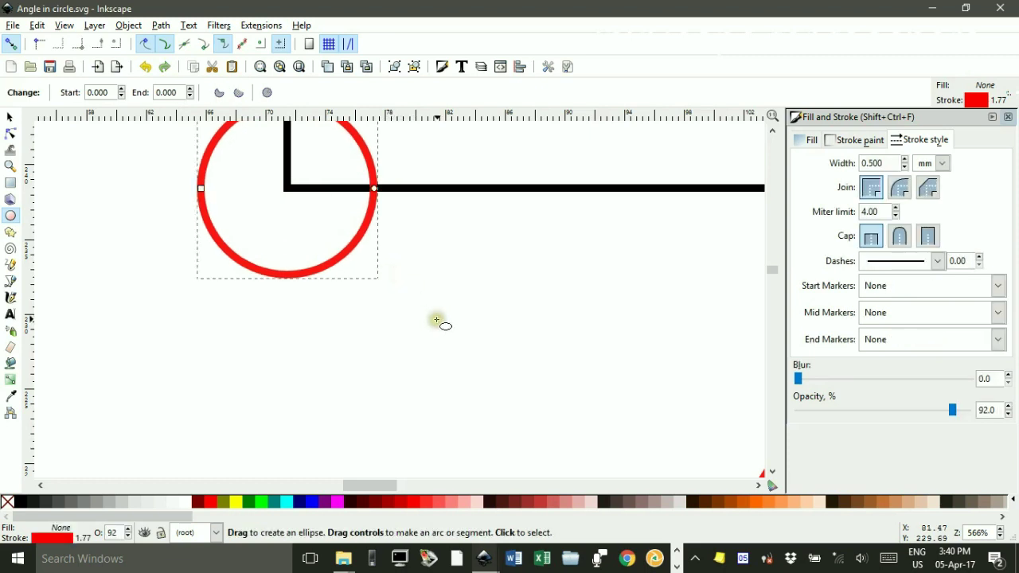
{"action": "scroll", "coordinate": [437, 320], "scroll_direction": "down", "scroll_amount": 4, "text": "ctrl"}
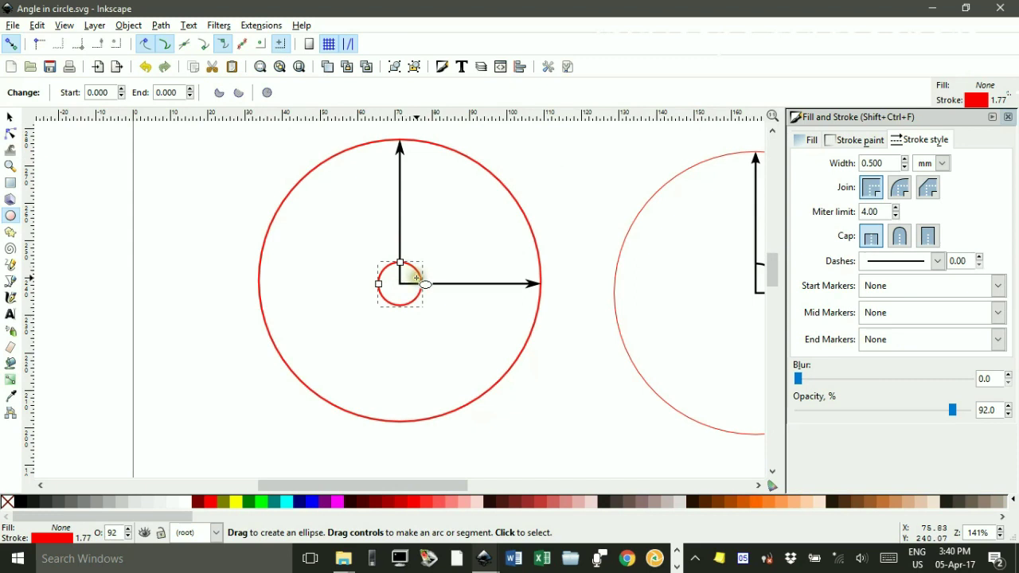
Enlarge the small circle, give it a black outline, and open it into an arc
{"action": "left_click", "coordinate": [9, 117]}
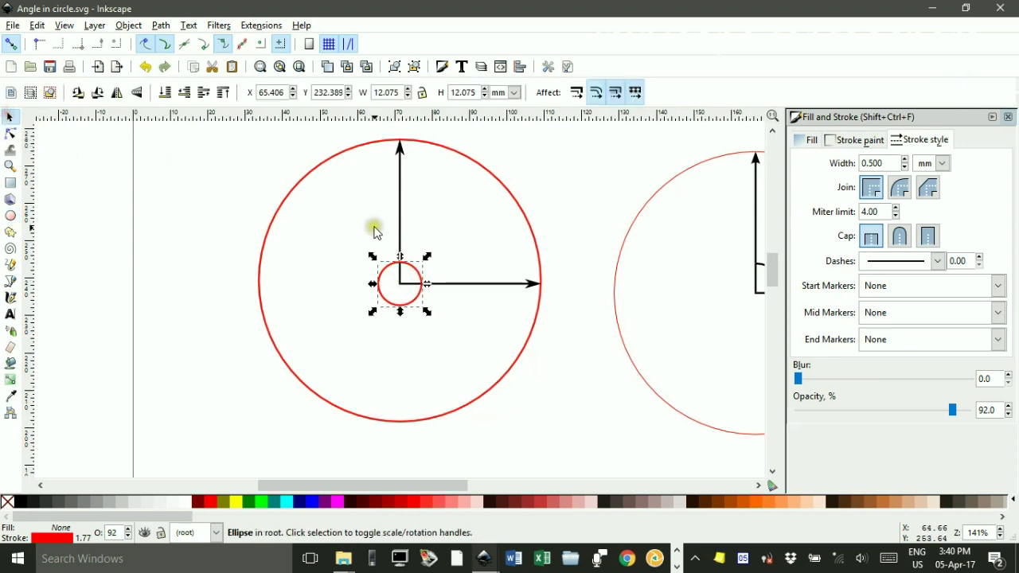
{"action": "mouse_move", "coordinate": [427, 258]}
{"action": "left_mouse_down"}
{"action": "mouse_move", "coordinate": [441, 254]}
{"action": "mouse_move", "coordinate": [432, 253]}
{"action": "left_mouse_up"}
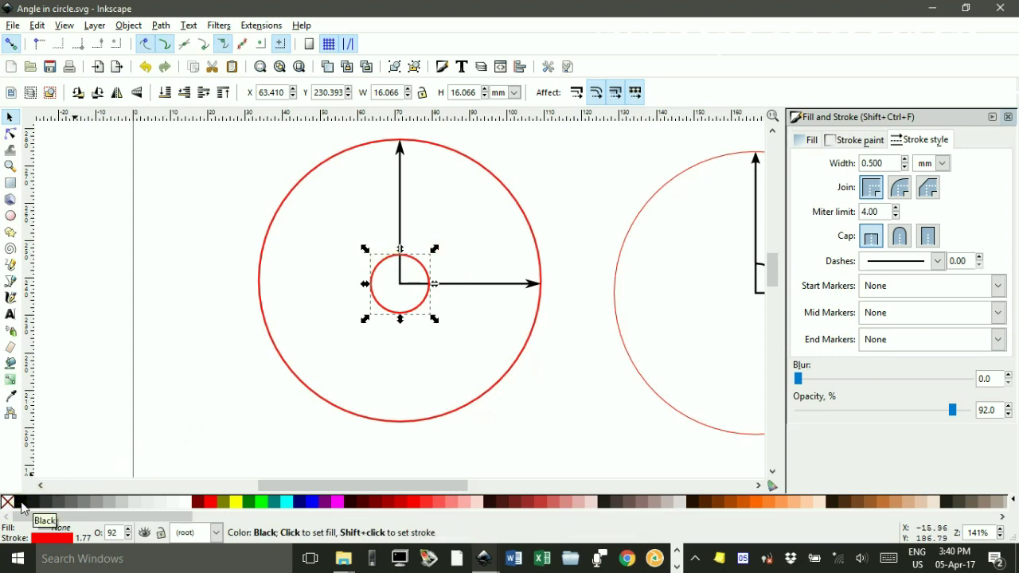
{"action": "left_click", "coordinate": [21, 507], "text": "shift"}
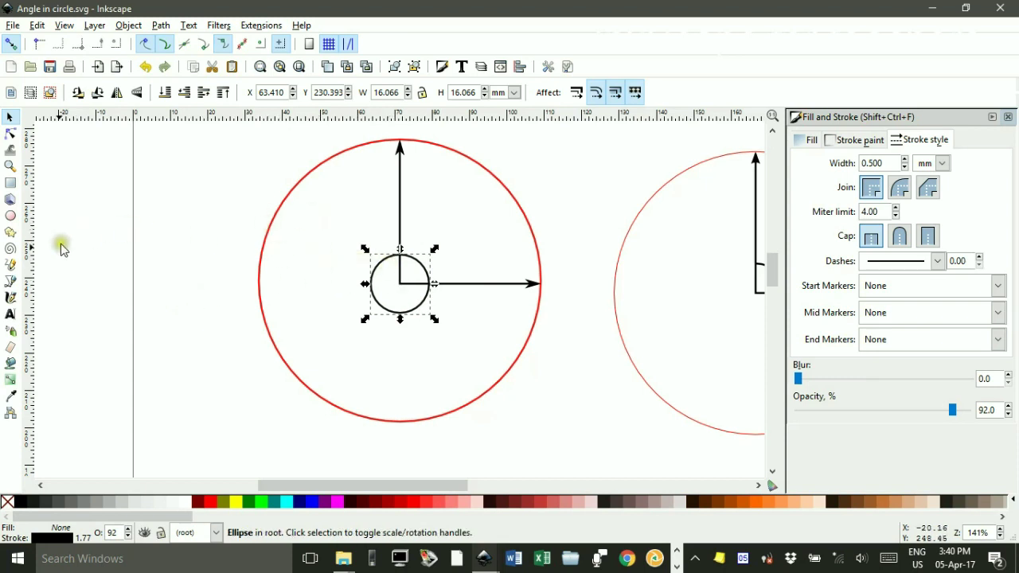
{"action": "left_click", "coordinate": [12, 216]}
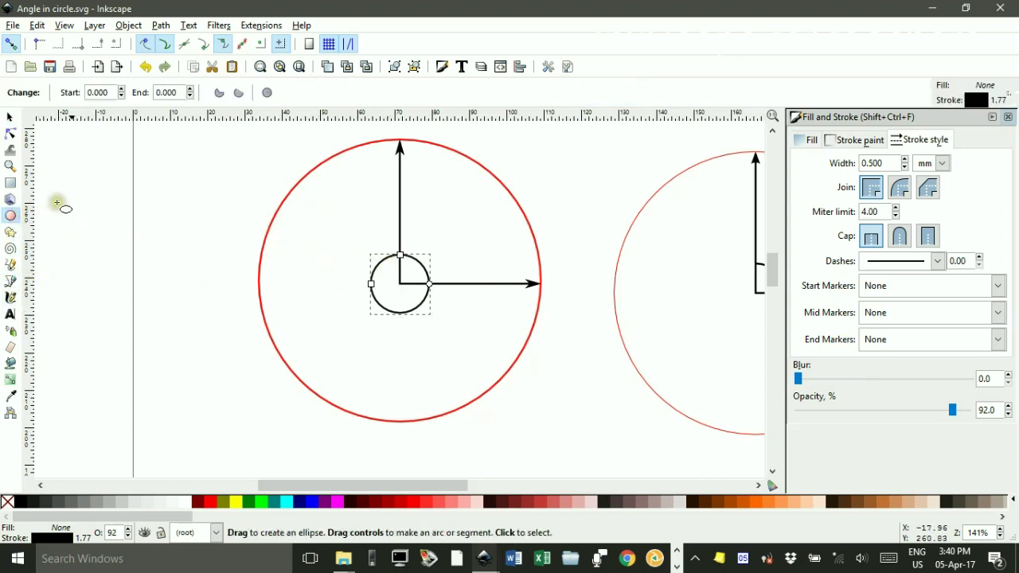
{"action": "left_click", "coordinate": [238, 94]}
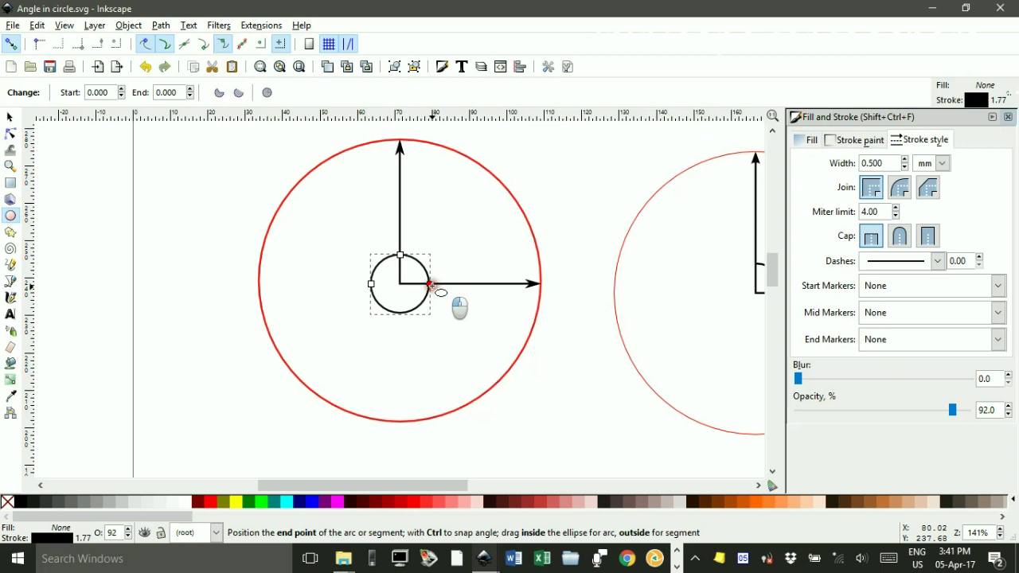
{"action": "mouse_move", "coordinate": [430, 285]}
{"action": "left_mouse_down"}
{"action": "mouse_move", "coordinate": [413, 257]}
{"action": "mouse_move", "coordinate": [379, 273]}
{"action": "mouse_move", "coordinate": [403, 263]}
{"action": "mouse_move", "coordinate": [429, 284]}
{"action": "left_mouse_up"}
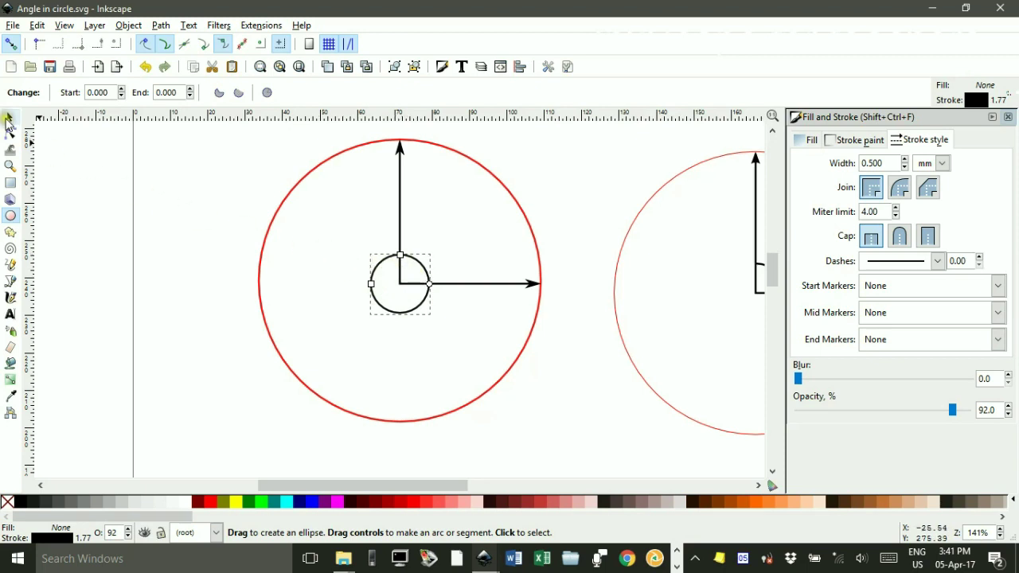
Flip the arc horizontally and trim it to the quarter between the two arrows
{"action": "left_click", "coordinate": [10, 120]}
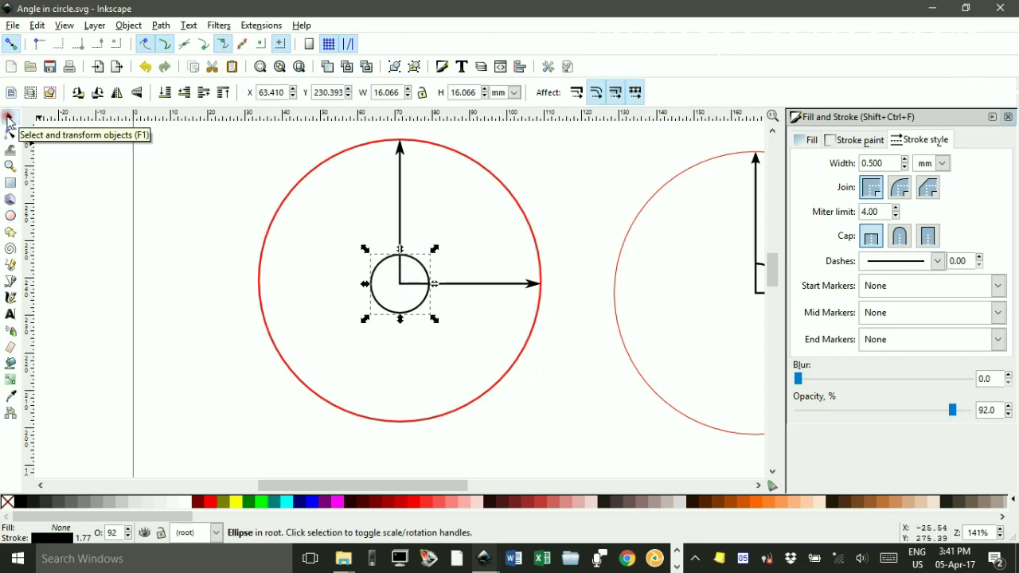
{"action": "left_click", "coordinate": [116, 95]}
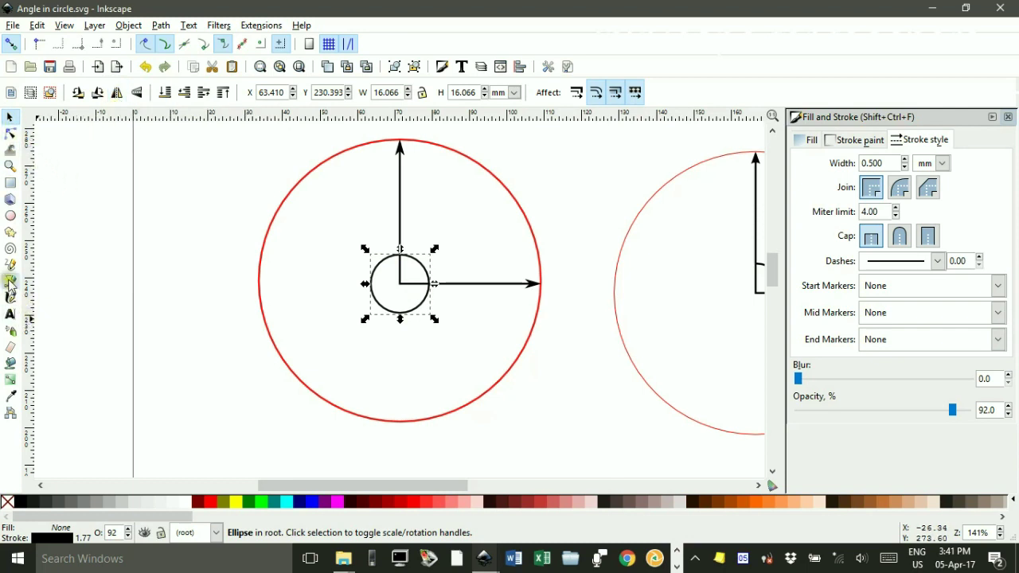
{"action": "left_click", "coordinate": [10, 216]}
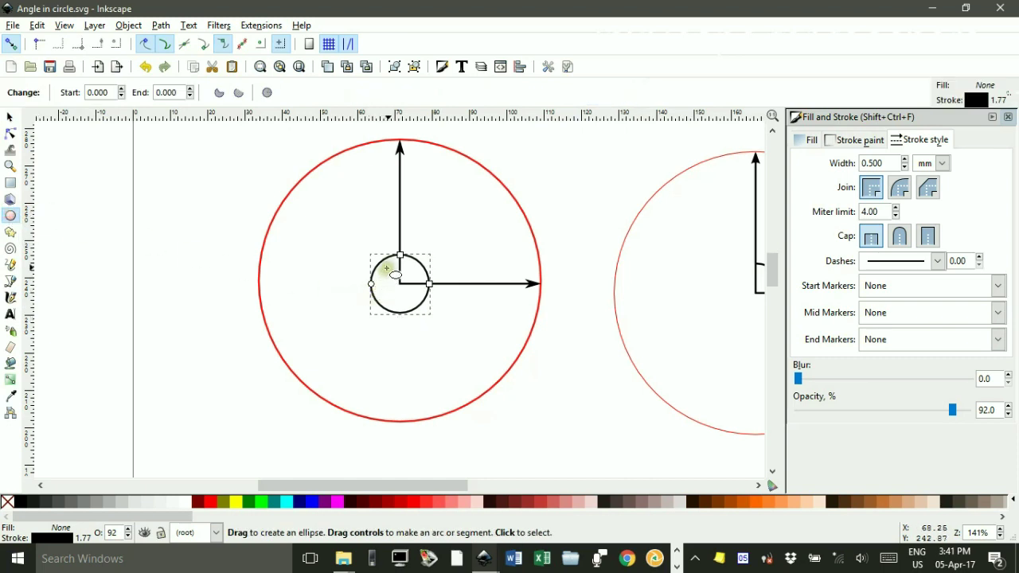
{"action": "left_click_drag", "start_coordinate": [371, 283], "coordinate": [396, 265]}
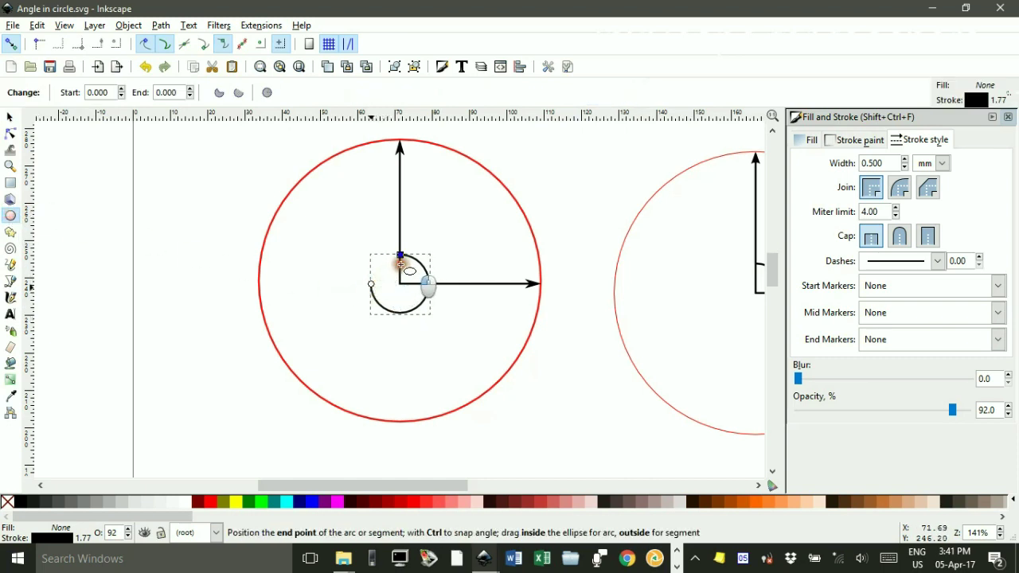
{"action": "left_click_drag", "start_coordinate": [400, 264], "coordinate": [418, 285]}
{"action": "left_click", "coordinate": [10, 117]}
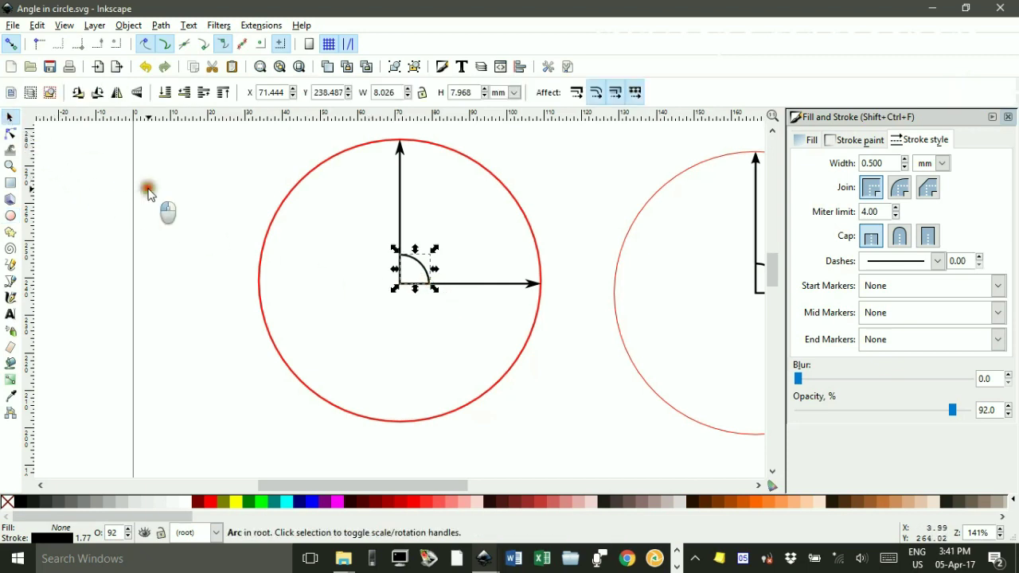
{"action": "left_click", "coordinate": [148, 191]}
Align the arc's ends onto the vertical and horizontal arrows, start at 180.234°
{"action": "scroll", "coordinate": [430, 315], "scroll_direction": "up", "scroll_amount": 5, "text": "ctrl"}
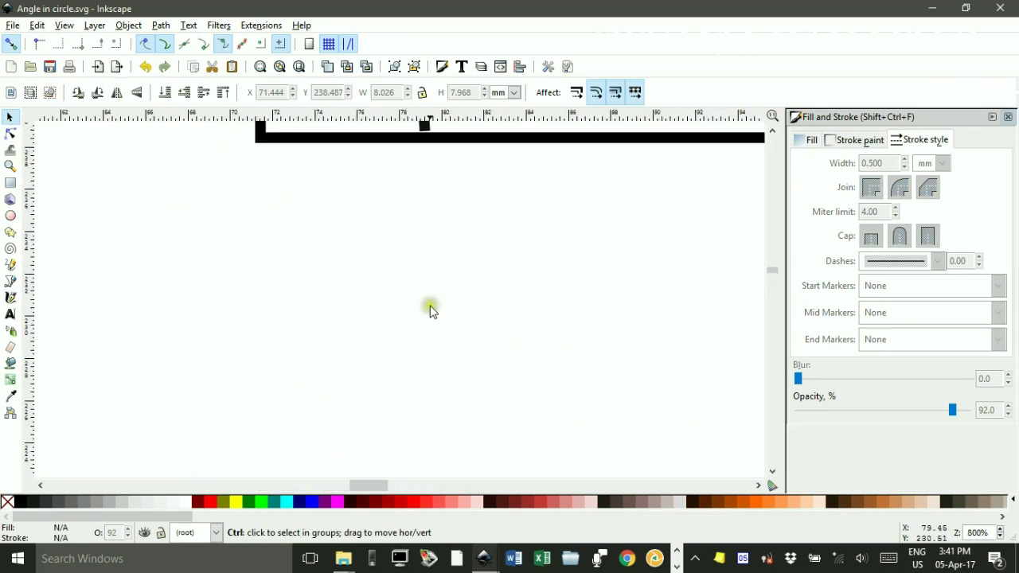
{"action": "left_click_drag", "start_coordinate": [454, 215], "coordinate": [485, 409]}
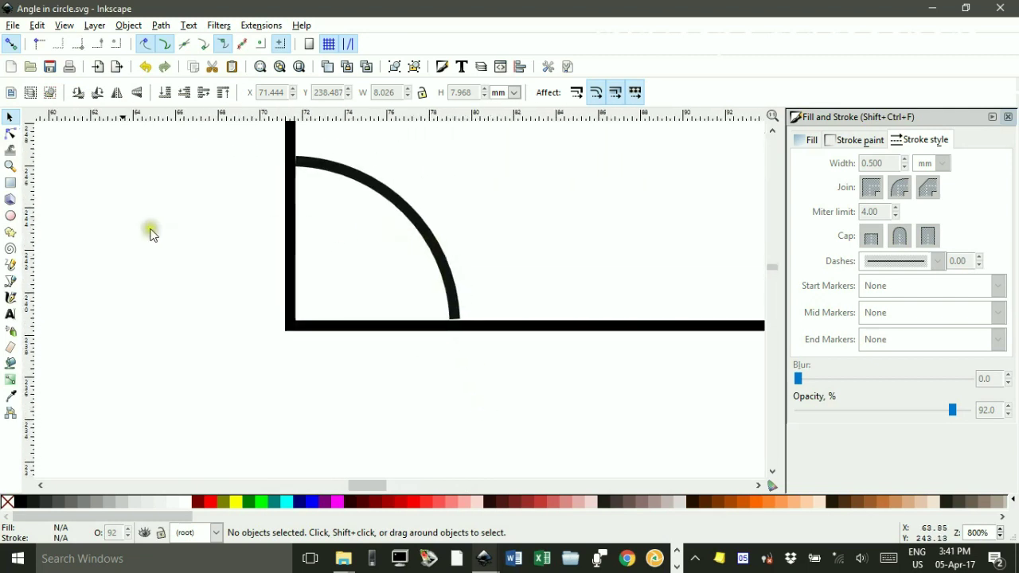
{"action": "left_click", "coordinate": [372, 186]}
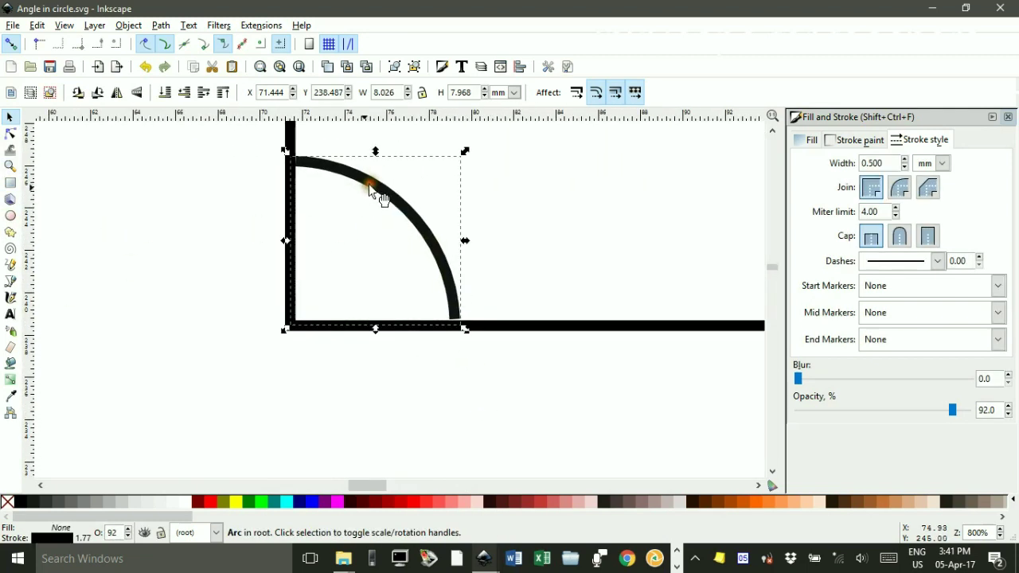
{"action": "left_click", "coordinate": [11, 216]}
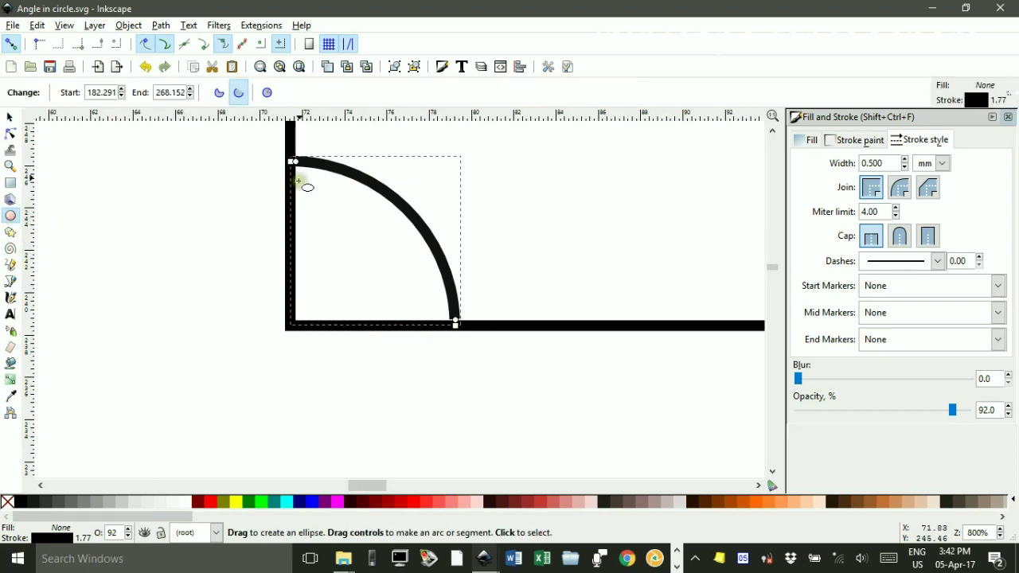
{"action": "left_click_drag", "start_coordinate": [294, 163], "coordinate": [290, 163]}
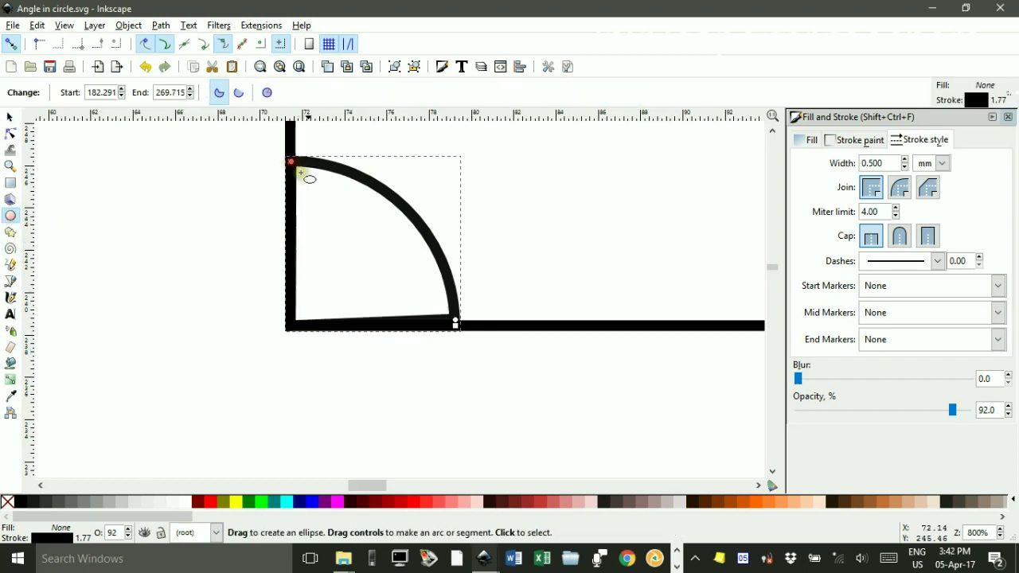
{"action": "left_click_drag", "start_coordinate": [456, 322], "coordinate": [440, 327]}
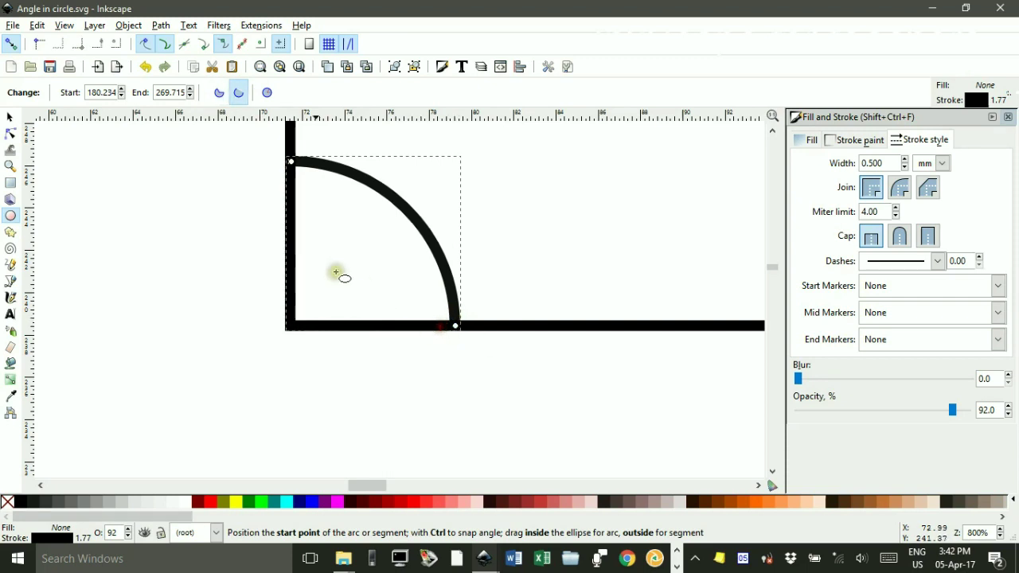
{"action": "left_click", "coordinate": [9, 117]}
{"action": "left_click", "coordinate": [116, 174]}
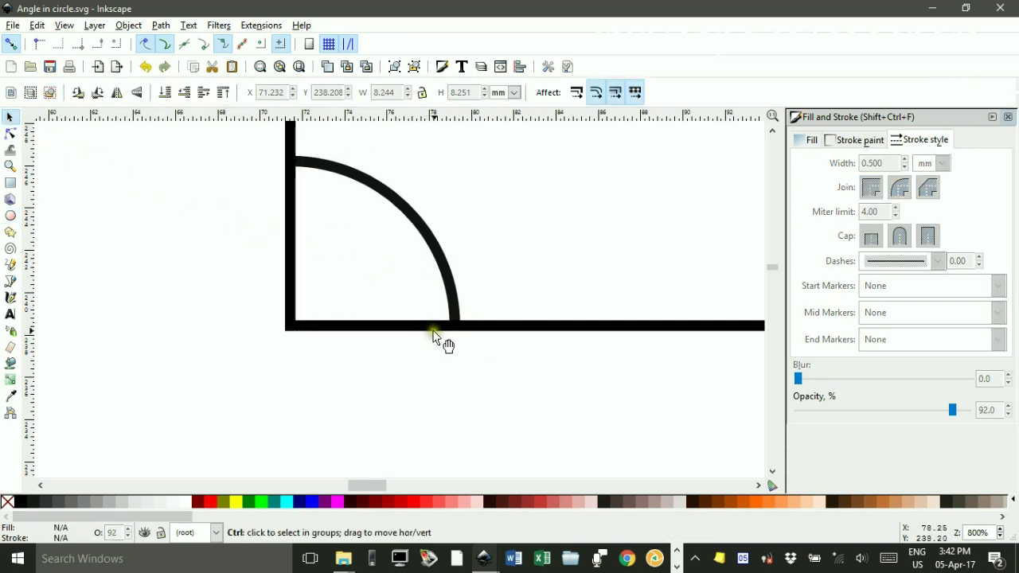
{"action": "scroll", "coordinate": [444, 321], "scroll_direction": "down", "scroll_amount": 3}
{"action": "scroll", "coordinate": [443, 321], "scroll_direction": "down", "scroll_amount": 2}
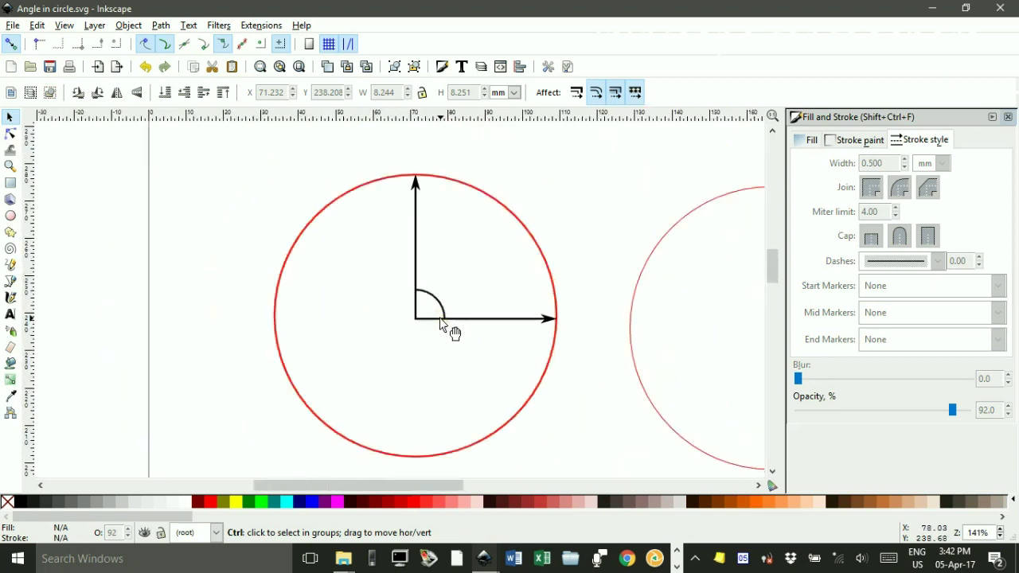
{"action": "left_click_drag", "start_coordinate": [571, 343], "coordinate": [398, 325]}
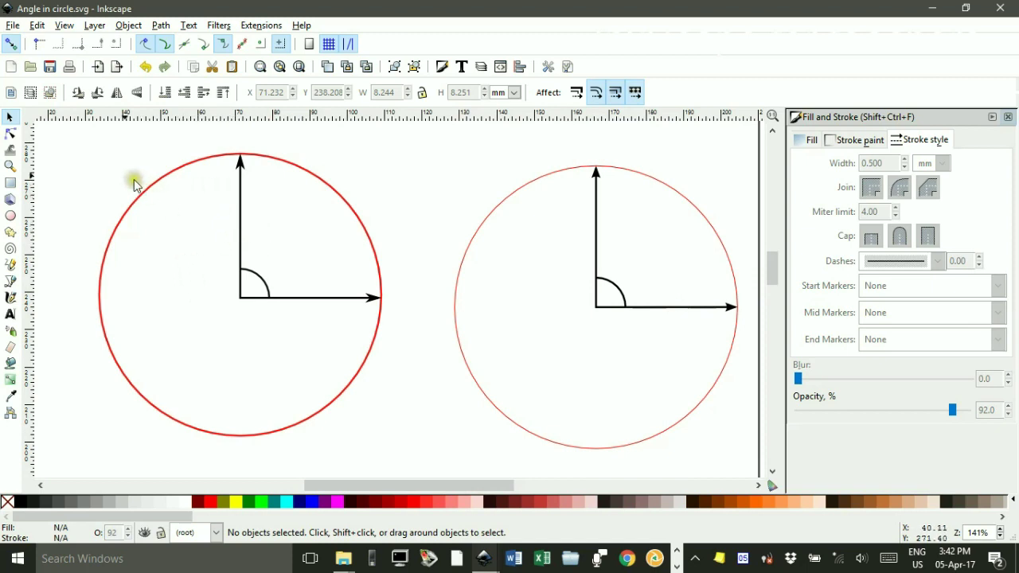
Group the left circle, arrows and arc into one object
{"action": "left_click_drag", "start_coordinate": [58, 136], "coordinate": [414, 473]}
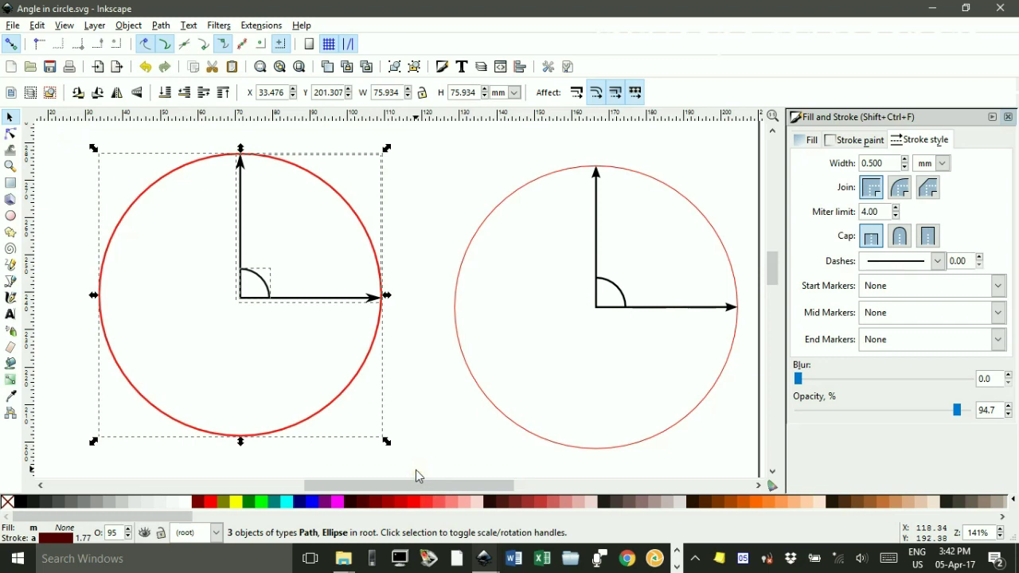
{"action": "key", "text": "ctrl+g"}
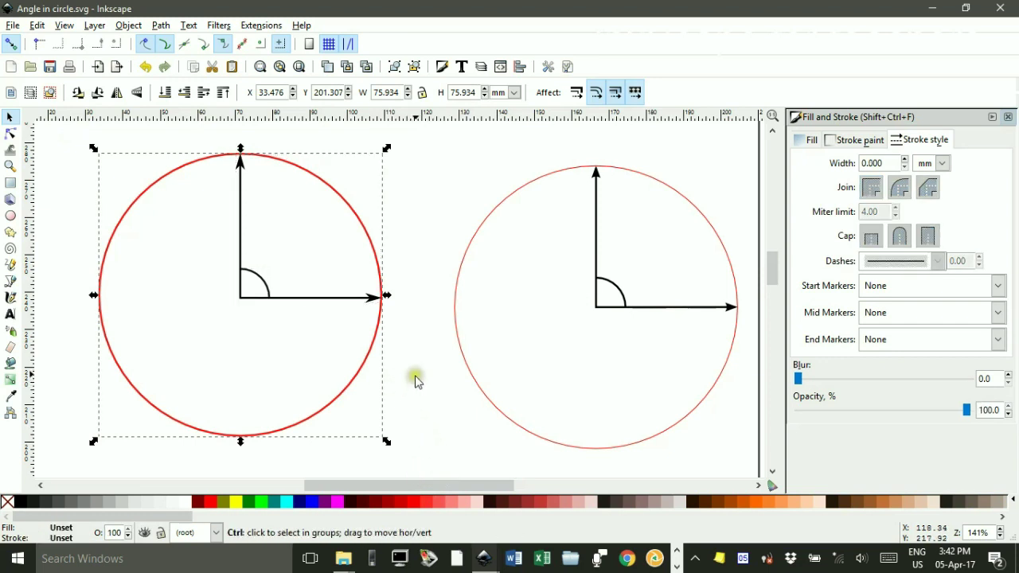
{"action": "scroll", "coordinate": [414, 382], "scroll_direction": "down", "scroll_amount": 3, "text": "ctrl"}
{"action": "left_click_drag", "start_coordinate": [446, 406], "coordinate": [411, 173]}
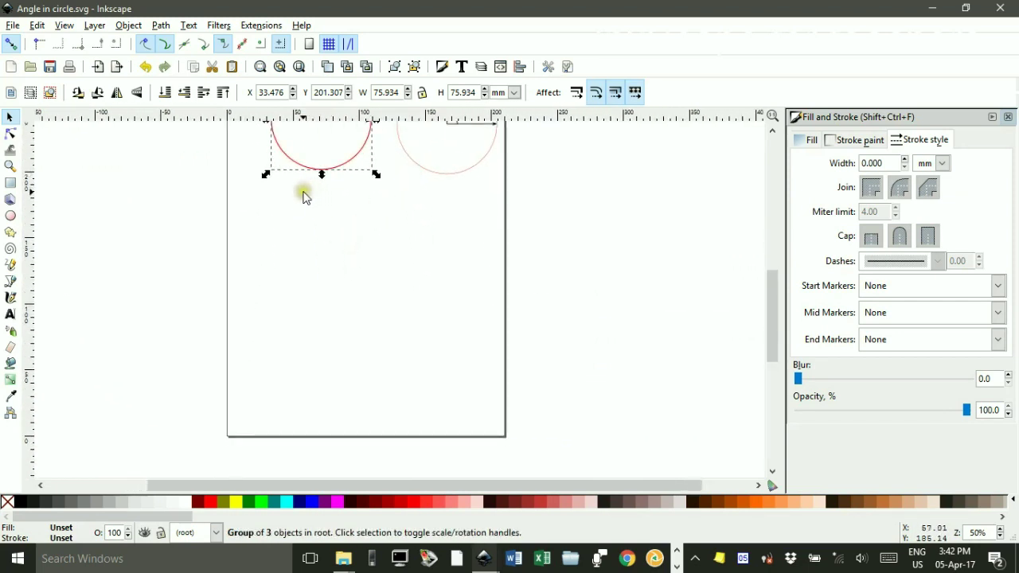
Place a copy of the grouped template 112.89 mm below the upper one
{"action": "left_click_drag", "start_coordinate": [311, 169], "coordinate": [315, 321]}
{"action": "scroll", "coordinate": [434, 281], "scroll_direction": "up", "scroll_amount": 2}
{"action": "scroll", "coordinate": [432, 284], "scroll_direction": "up", "scroll_amount": 1}
{"action": "scroll", "coordinate": [432, 279], "scroll_direction": "down", "scroll_amount": 1}
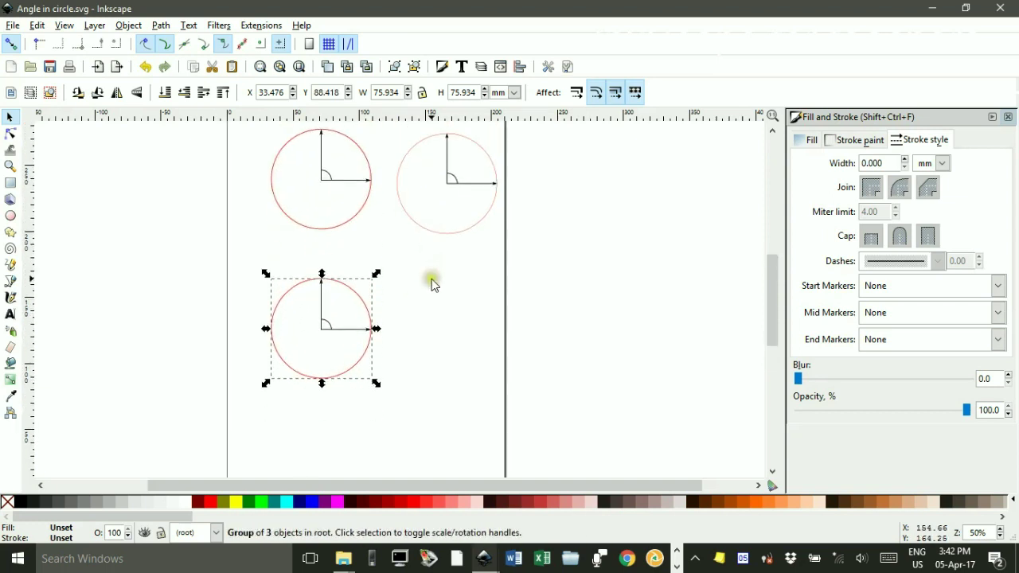
{"action": "scroll", "coordinate": [402, 284], "scroll_direction": "down", "scroll_amount": 2}
{"action": "scroll", "coordinate": [373, 288], "scroll_direction": "up", "scroll_amount": 1}
{"action": "scroll", "coordinate": [372, 288], "scroll_direction": "up", "scroll_amount": 3}
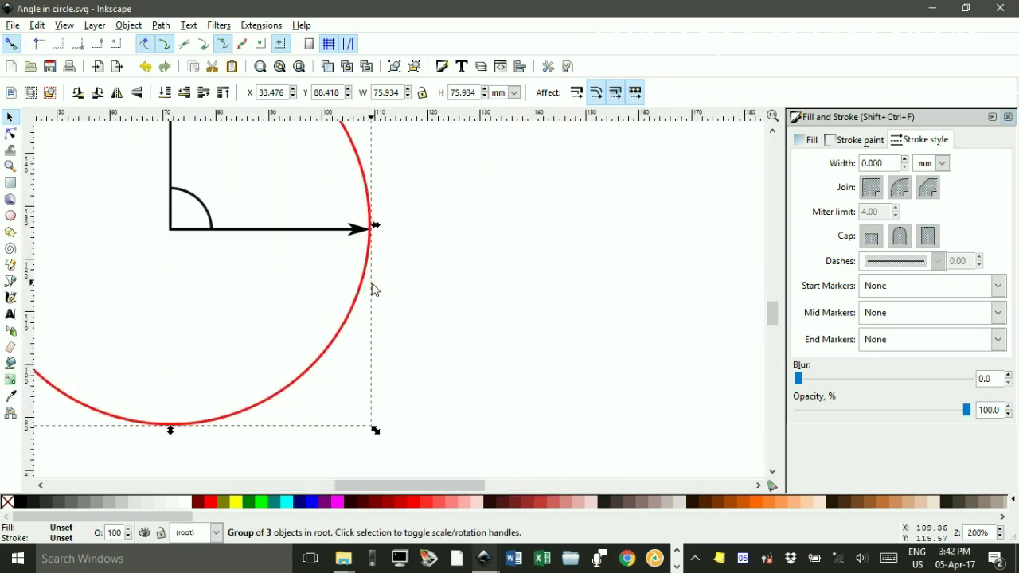
{"action": "left_click_drag", "start_coordinate": [373, 287], "coordinate": [512, 393]}
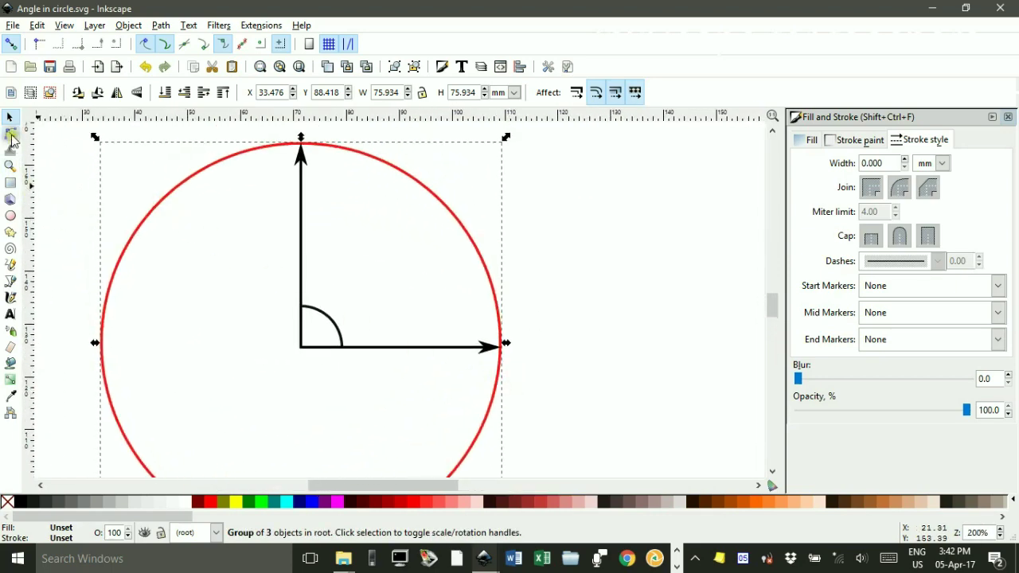
Move both arrow tips of the lower copy along the circle to form an obtuse angle
{"action": "left_click", "coordinate": [605, 289]}
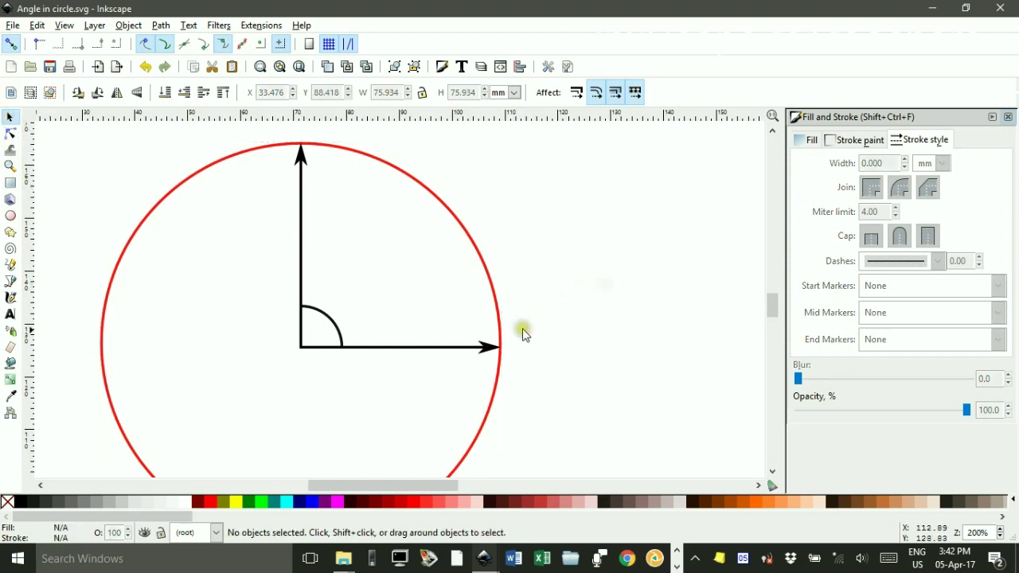
{"action": "left_click", "coordinate": [481, 350]}
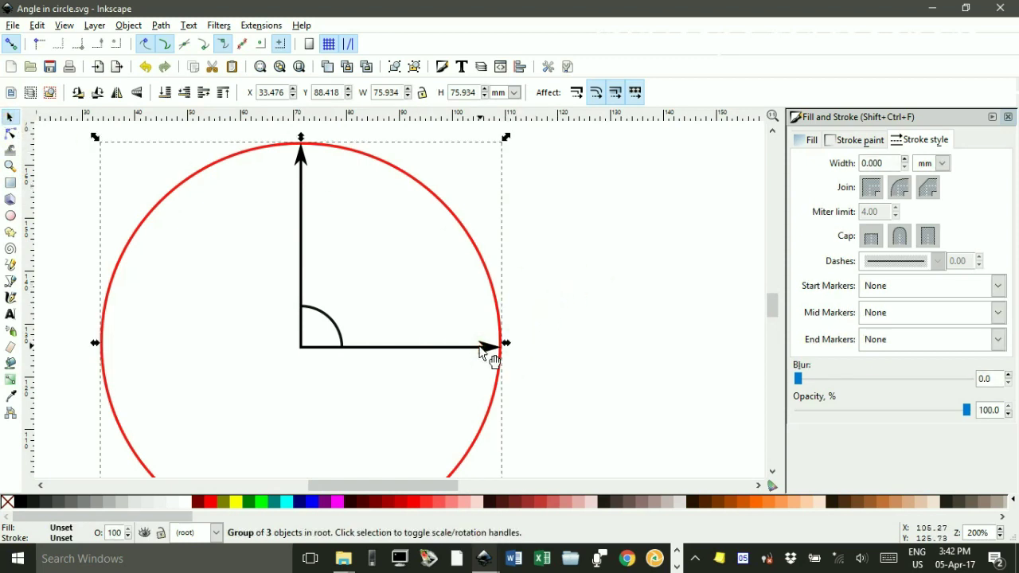
{"action": "left_click", "coordinate": [483, 348], "text": "ctrl"}
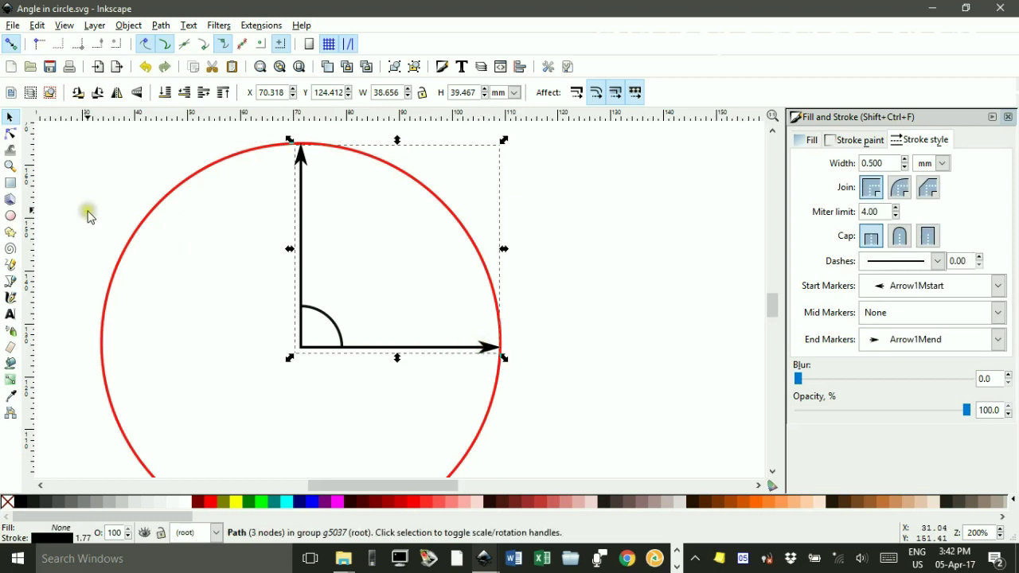
{"action": "left_click", "coordinate": [10, 133]}
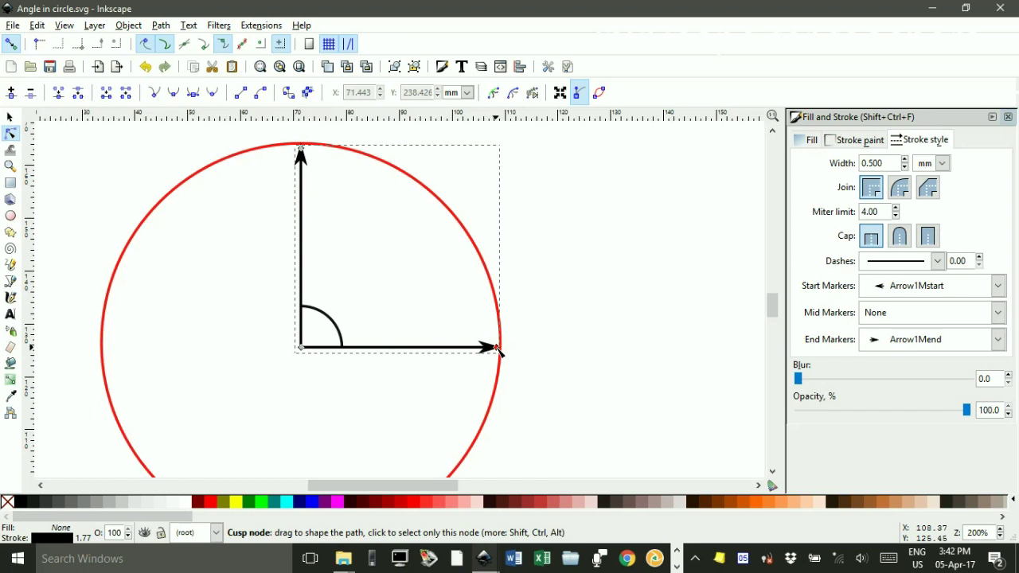
{"action": "left_click_drag", "start_coordinate": [497, 347], "coordinate": [451, 214]}
{"action": "left_click_drag", "start_coordinate": [300, 148], "coordinate": [116, 270]}
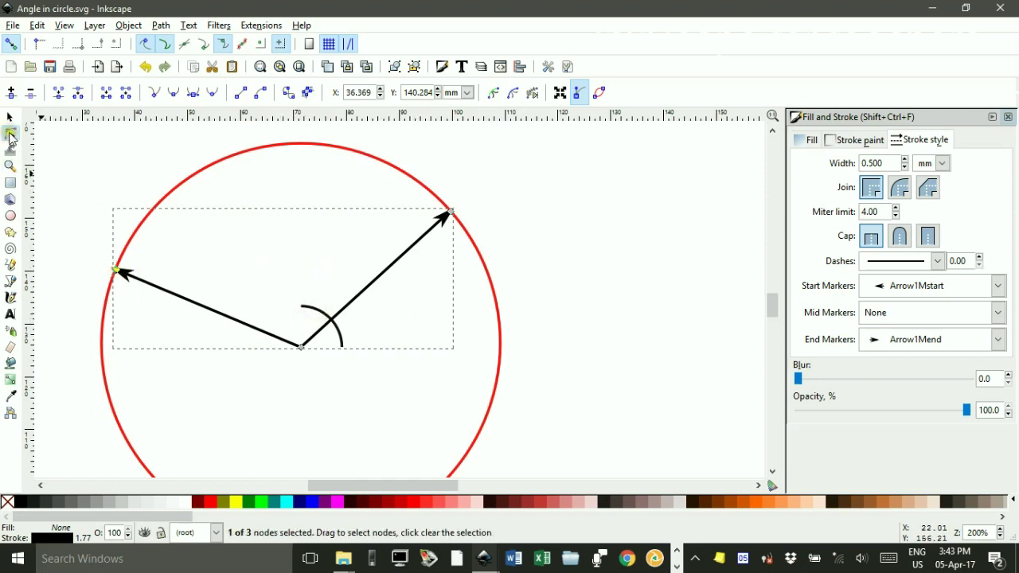
{"action": "key", "text": "s"}
{"action": "left_click", "coordinate": [321, 311]}
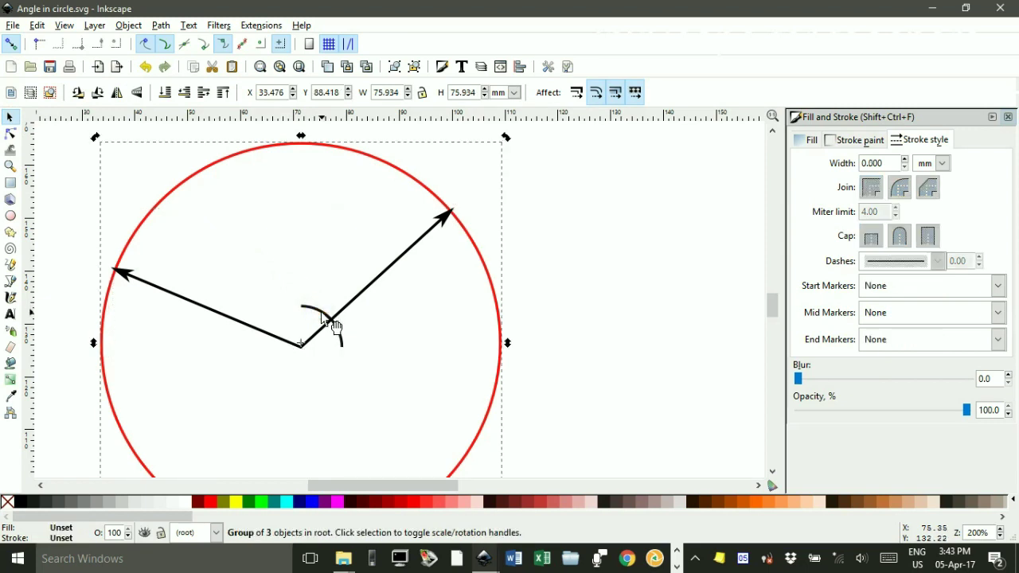
Reshape the lower copy's vertex arc to run from 180.234° to 335.550°, between its two arrows
{"action": "left_click", "coordinate": [332, 319], "text": "ctrl"}
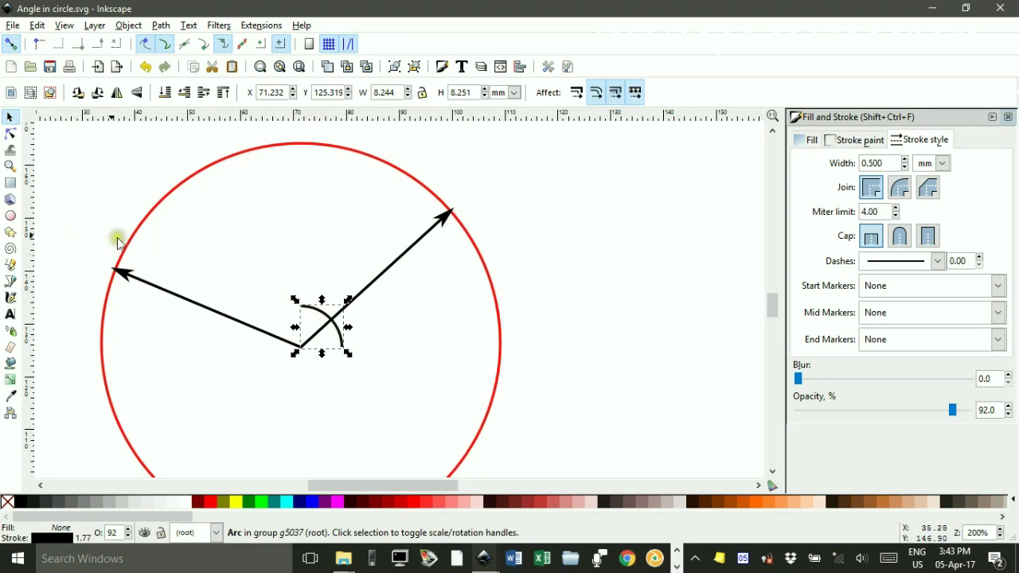
{"action": "left_click", "coordinate": [11, 215]}
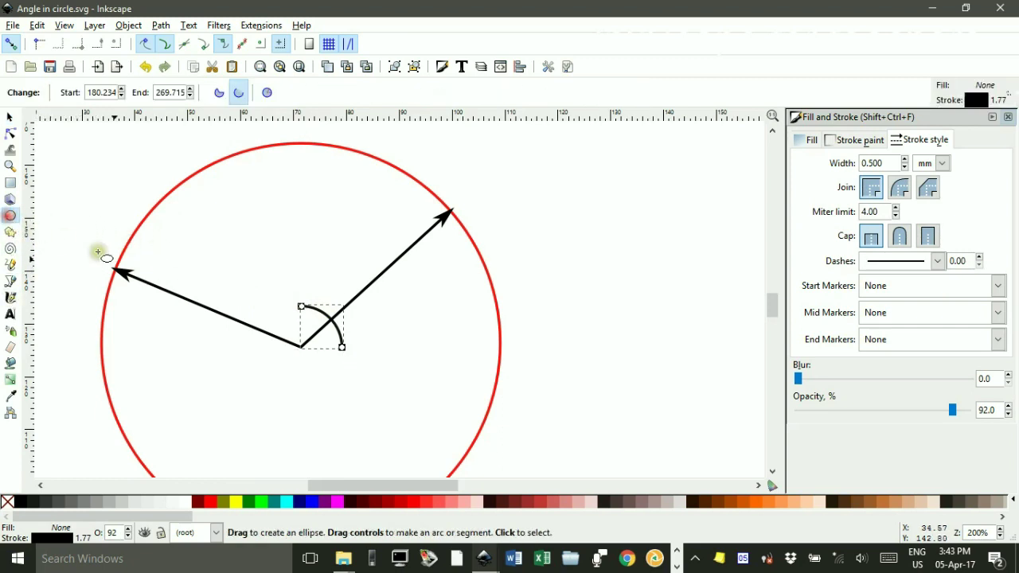
{"action": "left_click", "coordinate": [292, 310]}
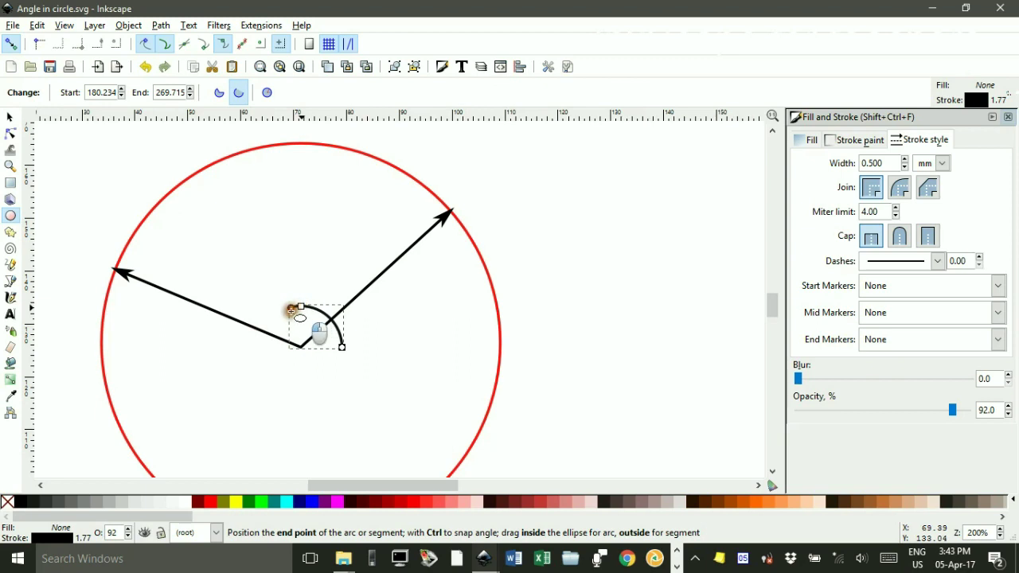
{"action": "left_click_drag", "start_coordinate": [293, 310], "coordinate": [264, 332]}
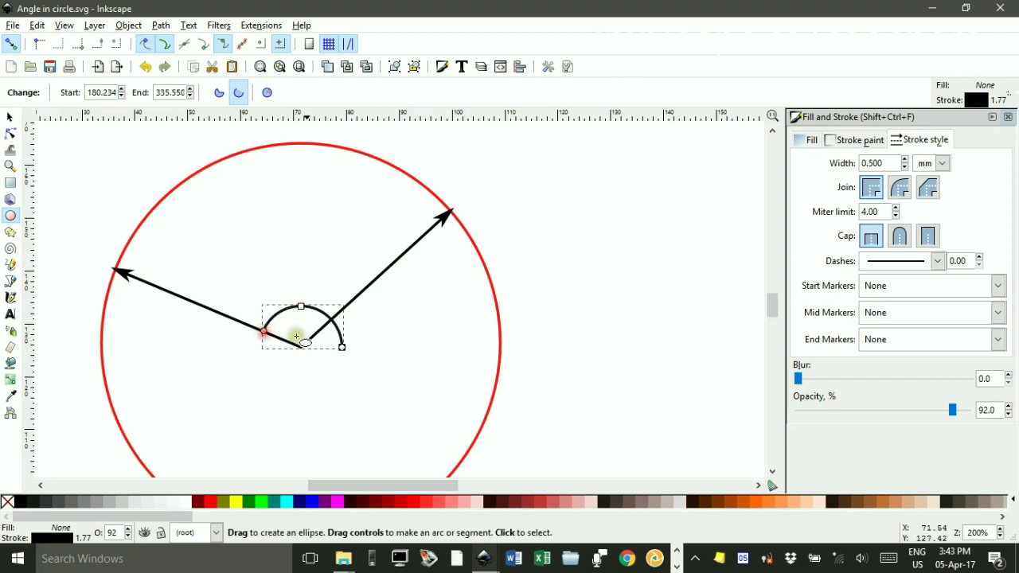
{"action": "left_click_drag", "start_coordinate": [342, 348], "coordinate": [326, 320]}
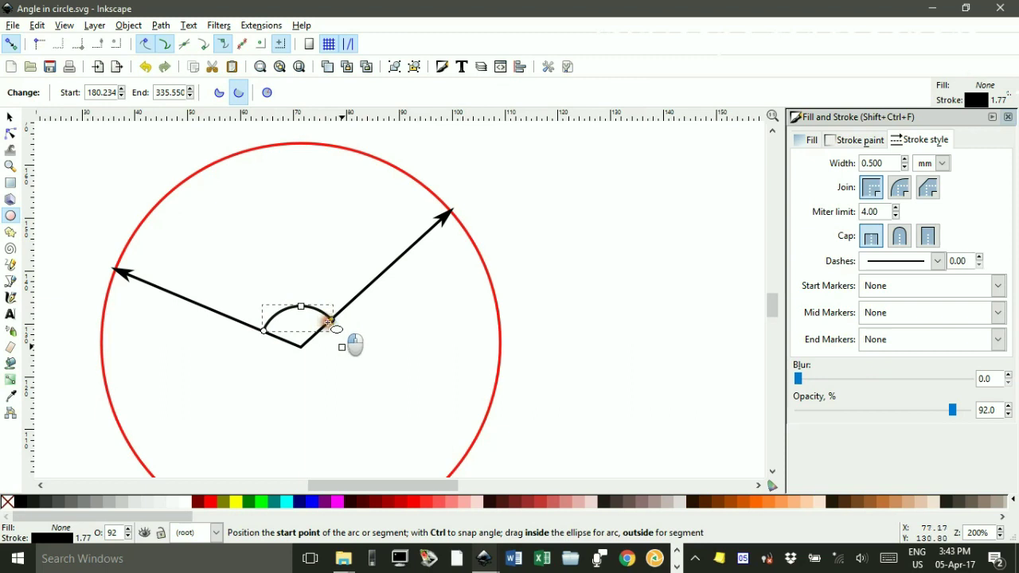
{"action": "left_click", "coordinate": [11, 117]}
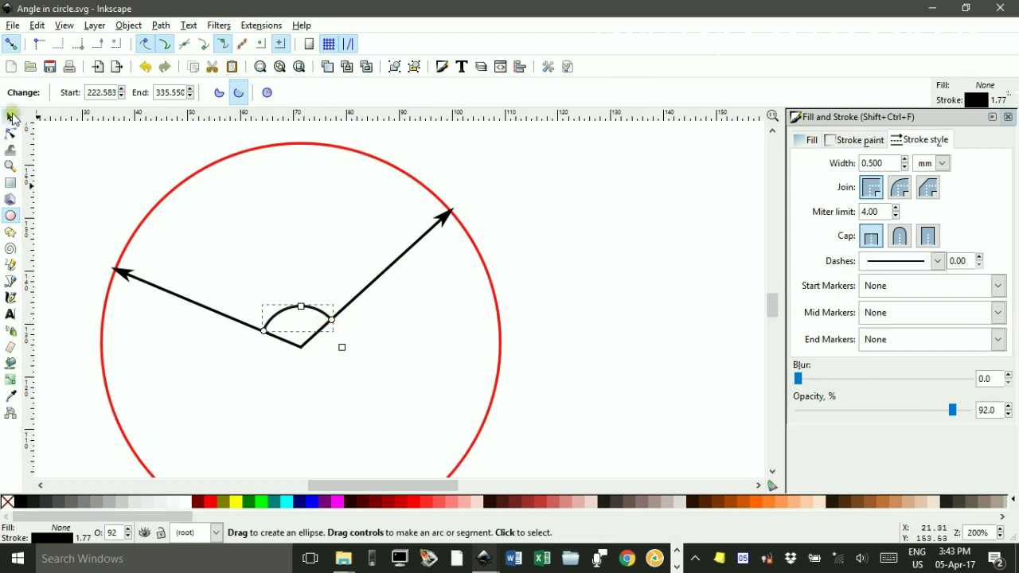
{"action": "left_click", "coordinate": [439, 313]}
{"action": "scroll", "coordinate": [342, 330], "scroll_direction": "up", "scroll_amount": 3, "text": "ctrl"}
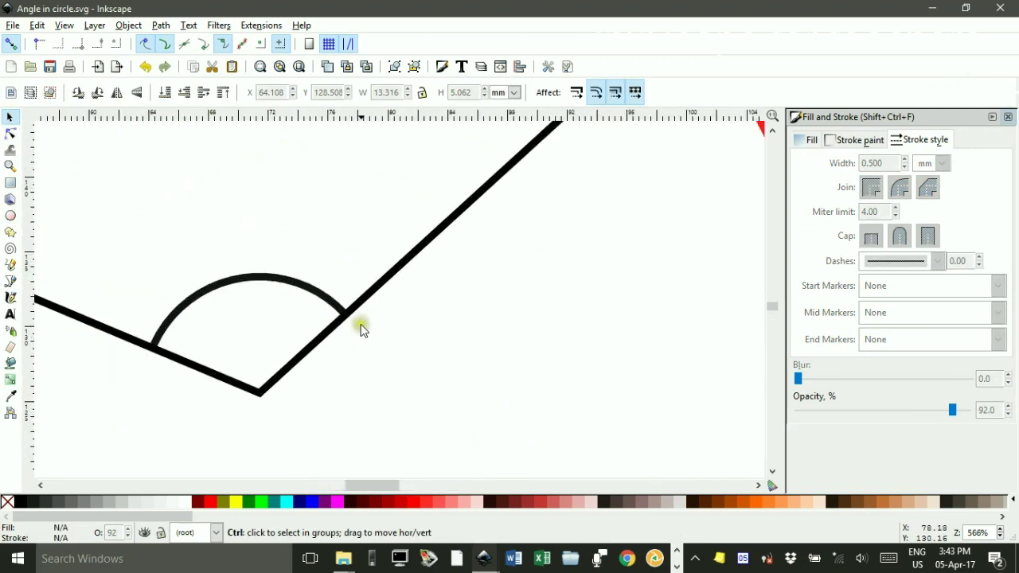
{"action": "scroll", "coordinate": [362, 328], "scroll_direction": "down", "scroll_amount": 7, "text": "ctrl"}
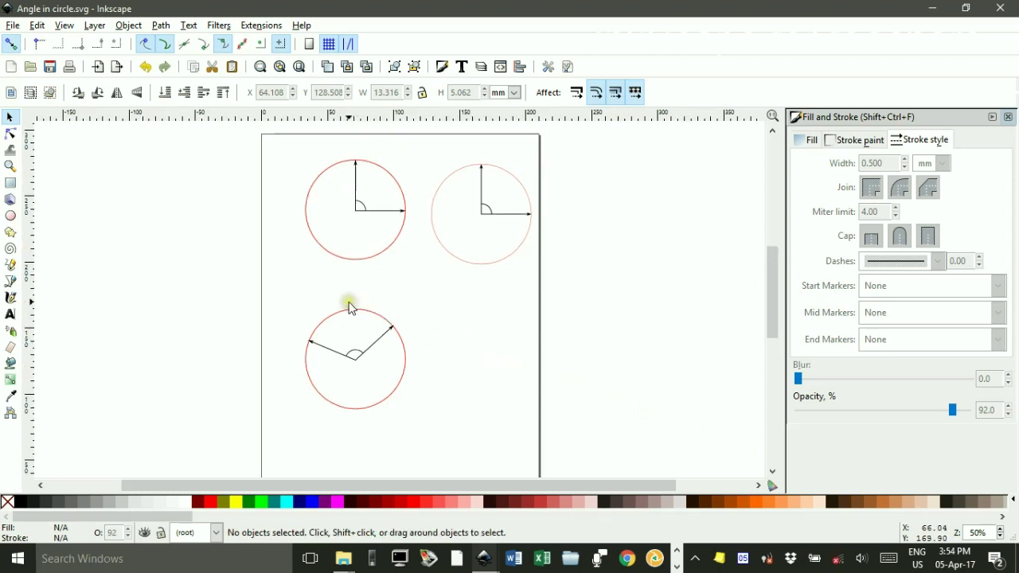
Delete the upper-left, lower and upper-right red guide circles from inside their groups
{"action": "left_click", "coordinate": [341, 259]}
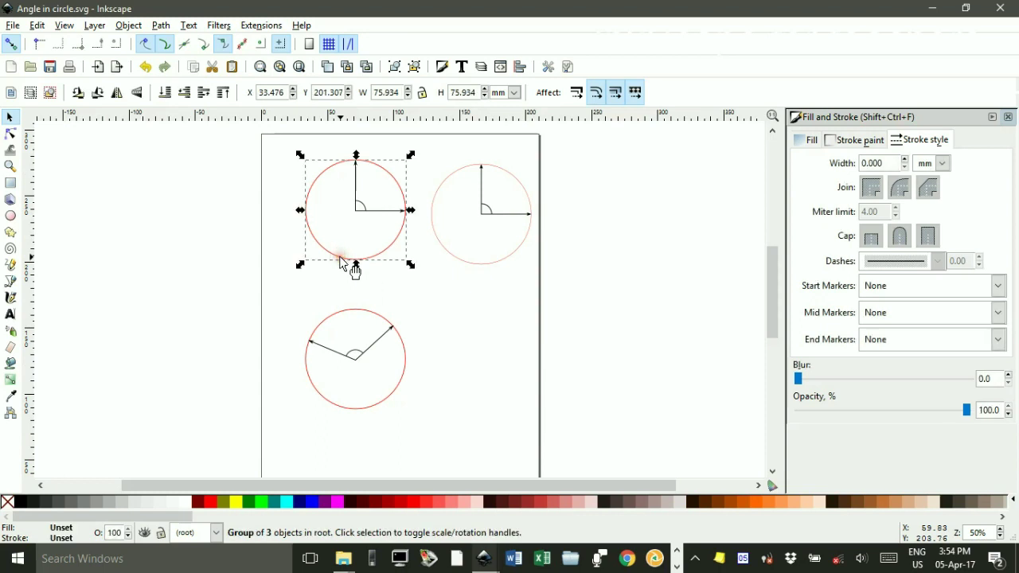
{"action": "left_click", "coordinate": [429, 279]}
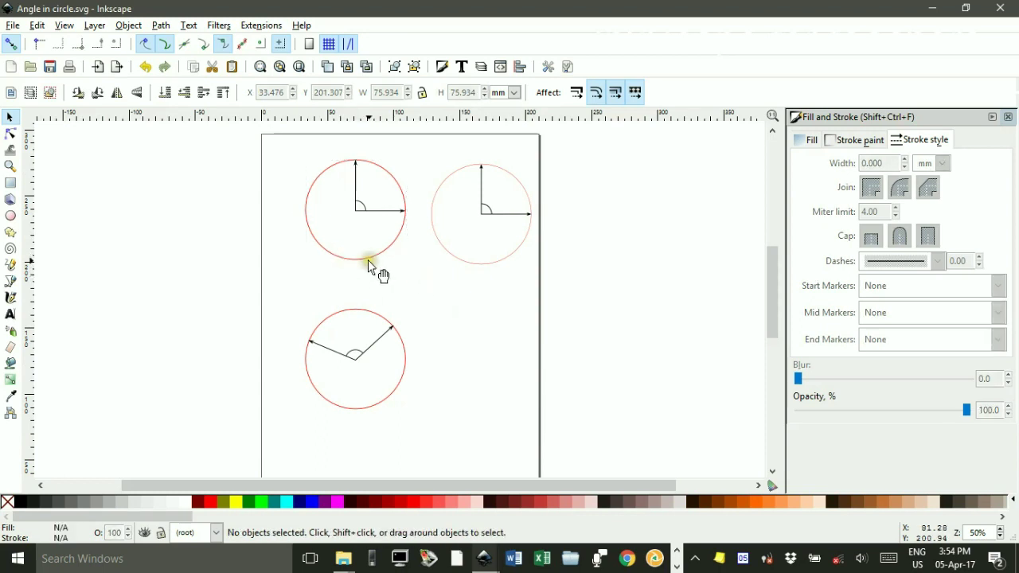
{"action": "left_click", "coordinate": [369, 264], "text": "ctrl"}
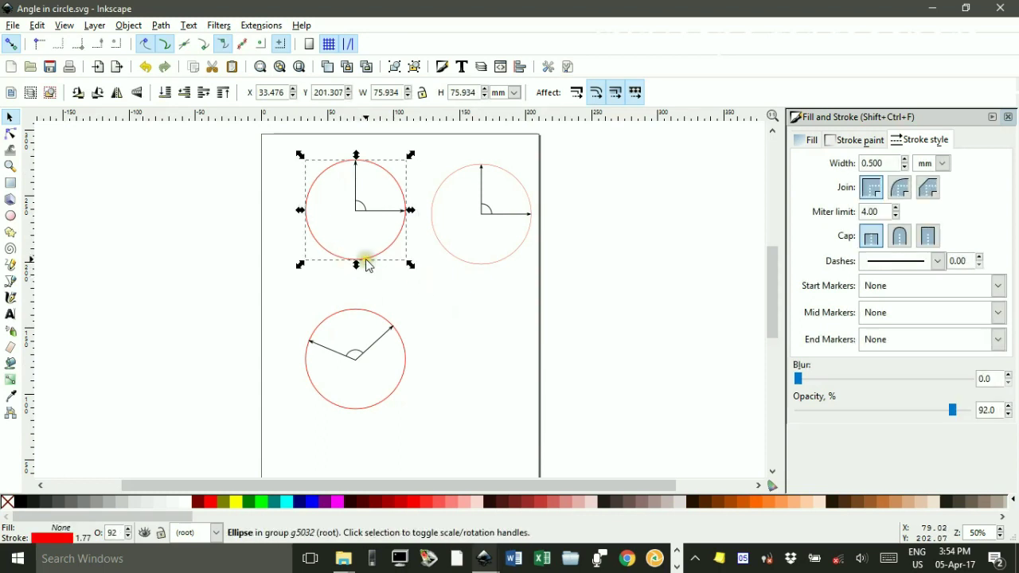
{"action": "key", "text": "Delete"}
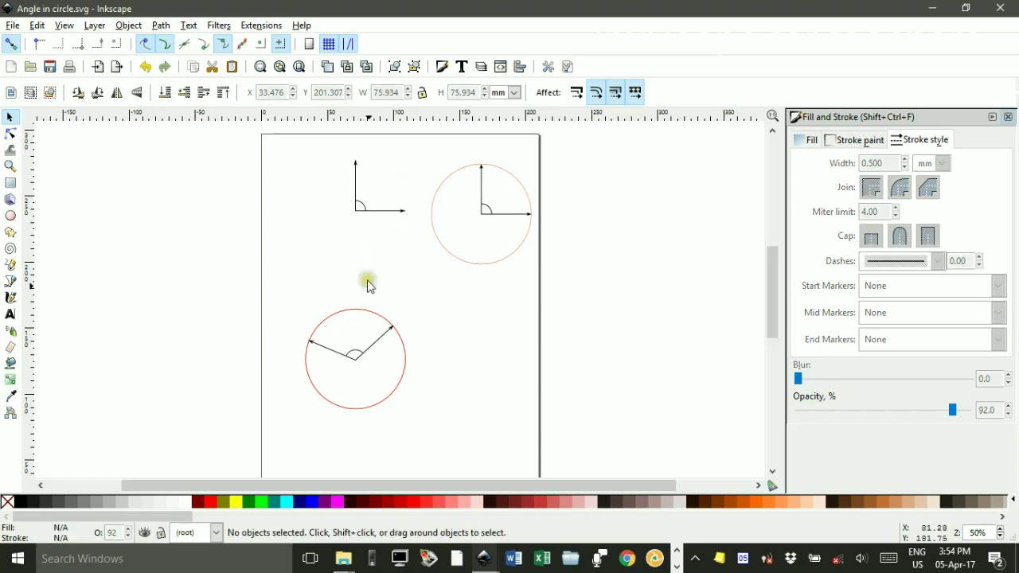
{"action": "left_click", "coordinate": [394, 393], "text": "ctrl"}
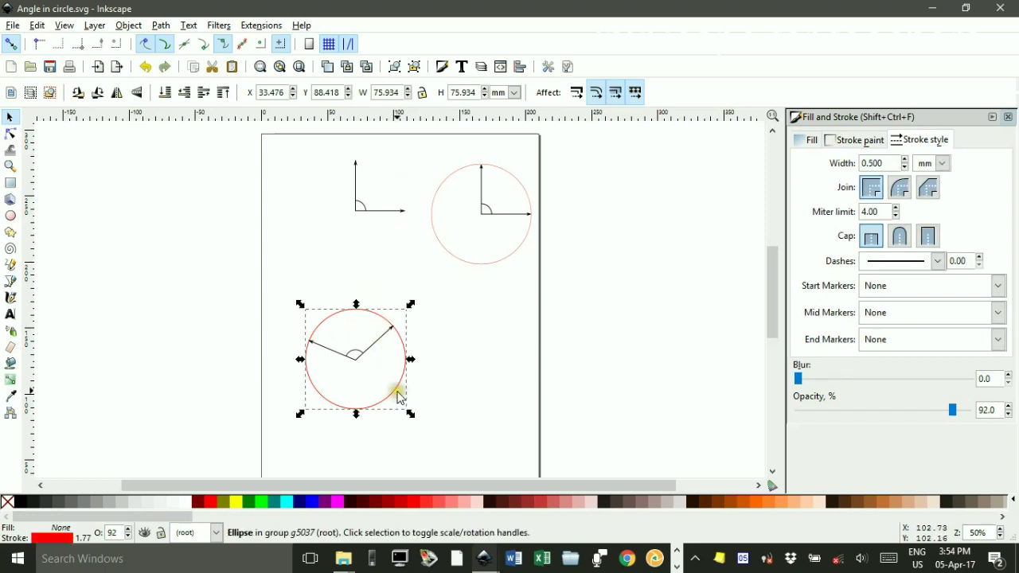
{"action": "key", "text": "Delete"}
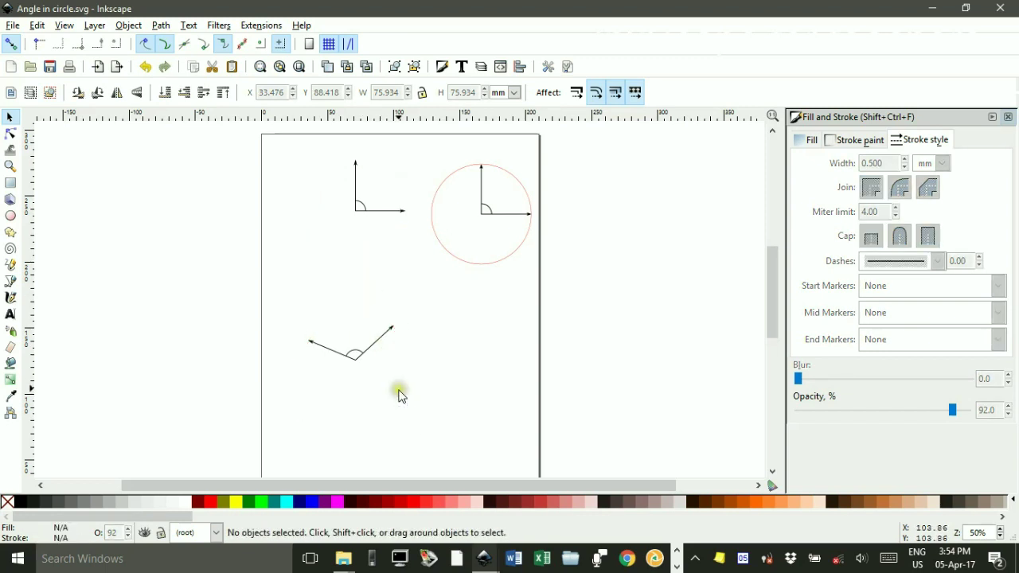
{"action": "left_click", "coordinate": [436, 240]}
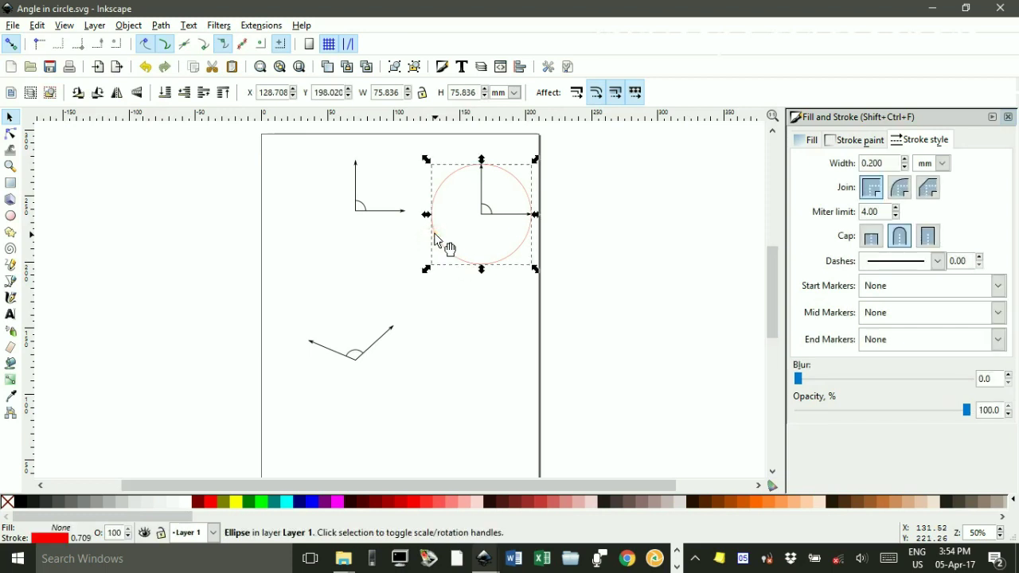
{"action": "key", "text": "Delete"}
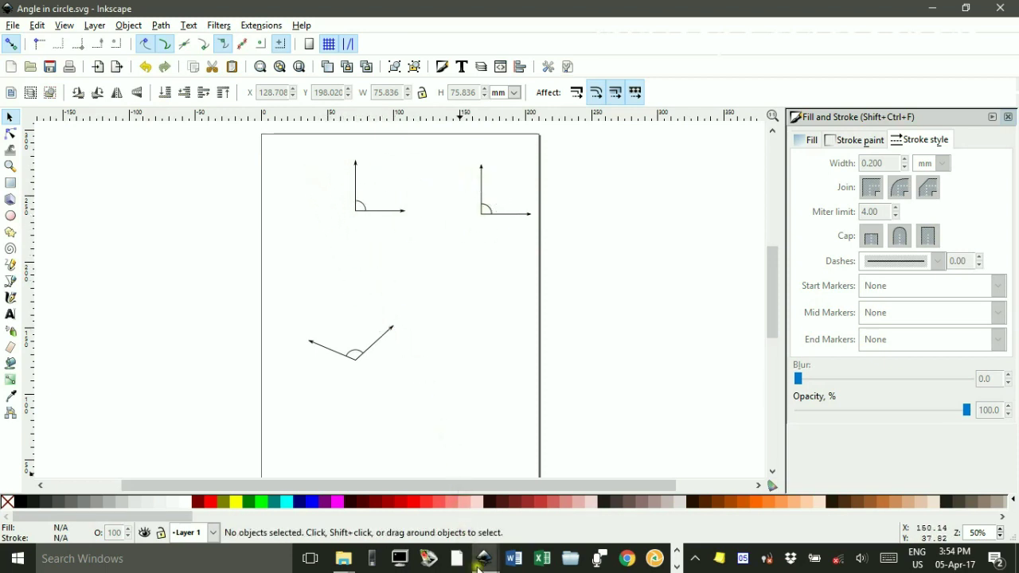
Switch to Angles.svg and scroll through its ten numbered angle diagrams and name line
{"action": "left_click", "coordinate": [422, 506]}
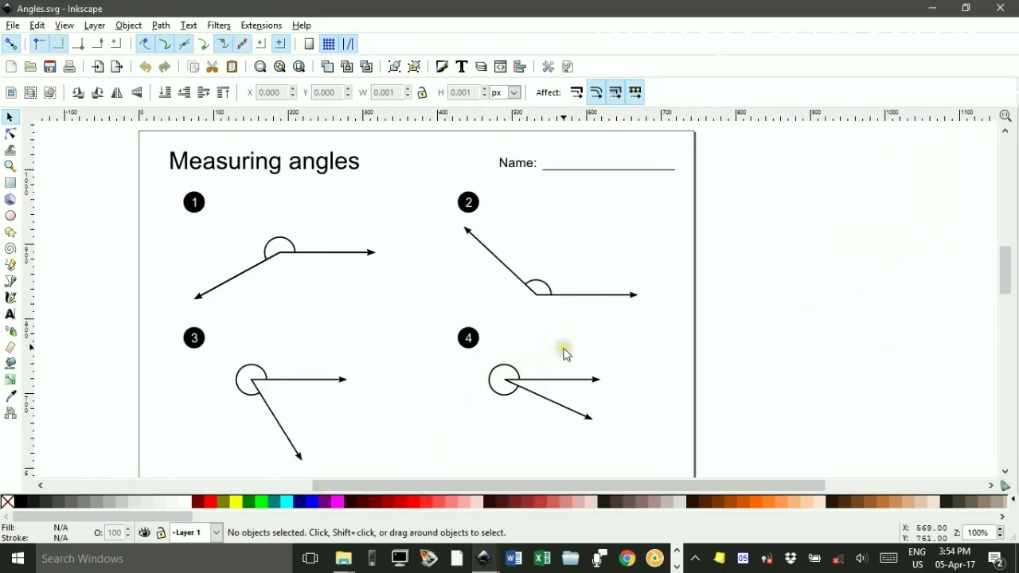
{"action": "scroll", "coordinate": [563, 352], "scroll_direction": "down", "scroll_amount": 3}
{"action": "scroll", "coordinate": [564, 353], "scroll_direction": "down", "scroll_amount": 15}
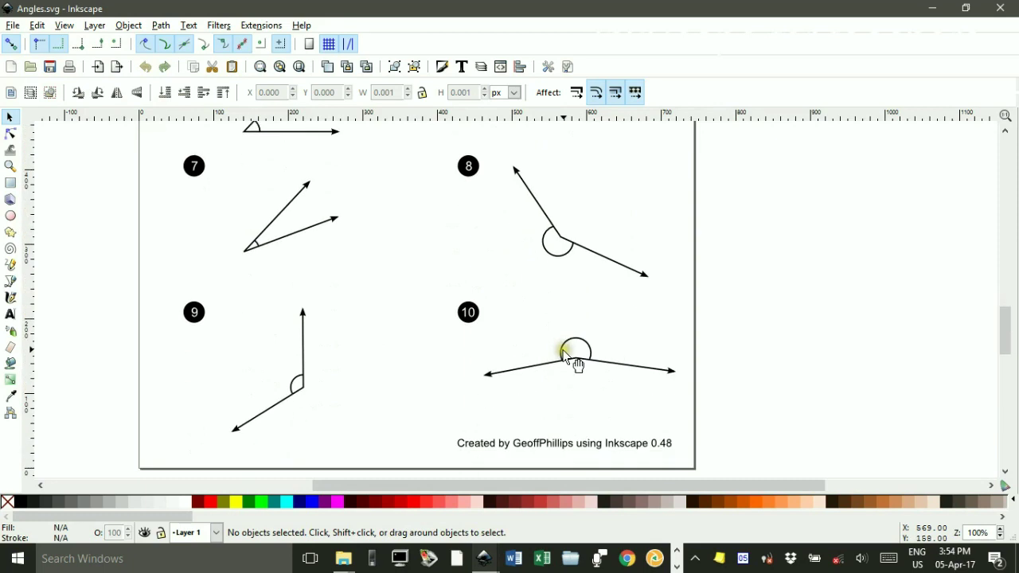
{"action": "scroll", "coordinate": [563, 356], "scroll_direction": "up", "scroll_amount": 15}
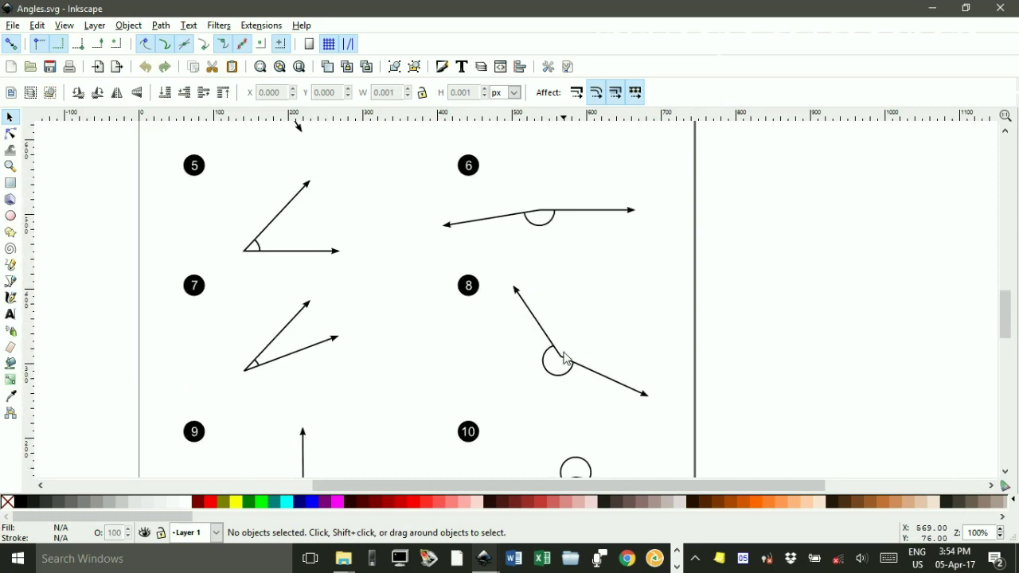
{"action": "scroll", "coordinate": [564, 358], "scroll_direction": "up", "scroll_amount": 2}
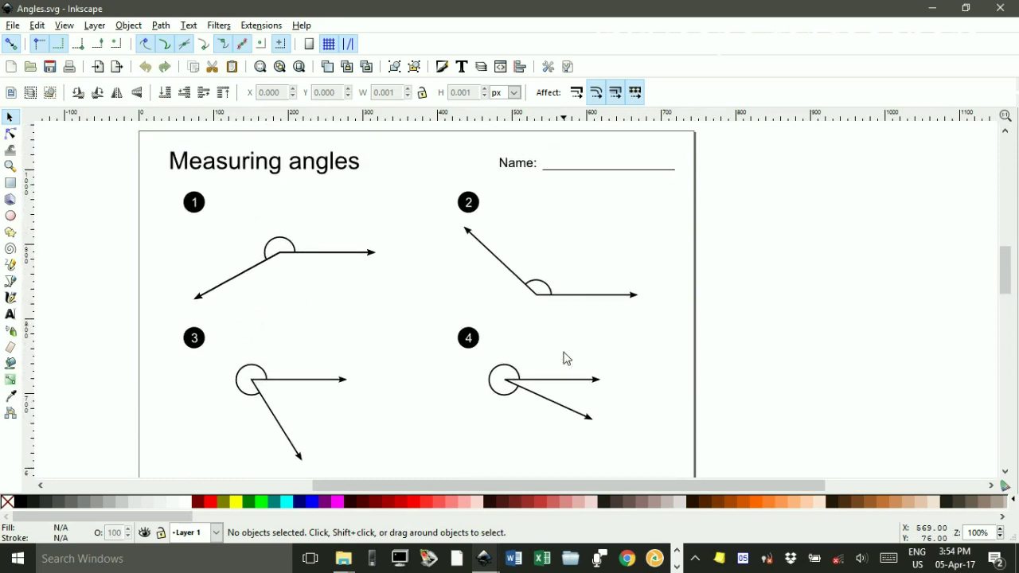